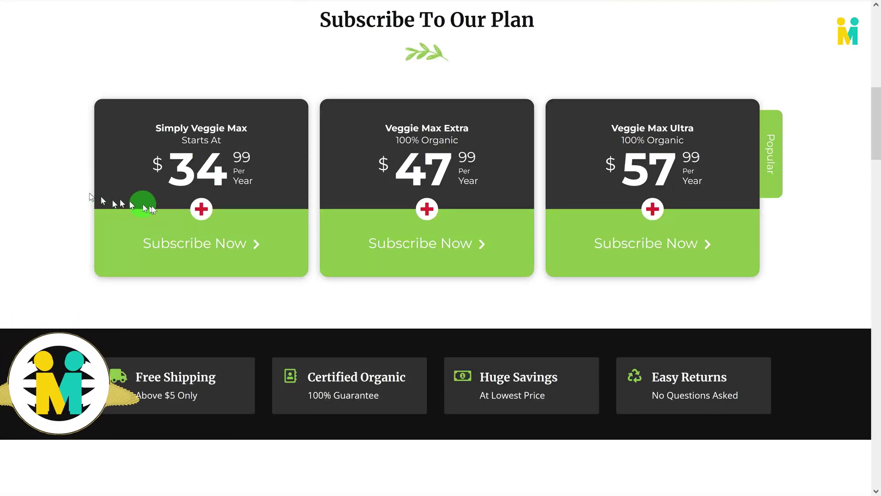
# Expand and collapse the feature lists of the three subscription pricing cards on the live page
pyautogui.click(201, 212)
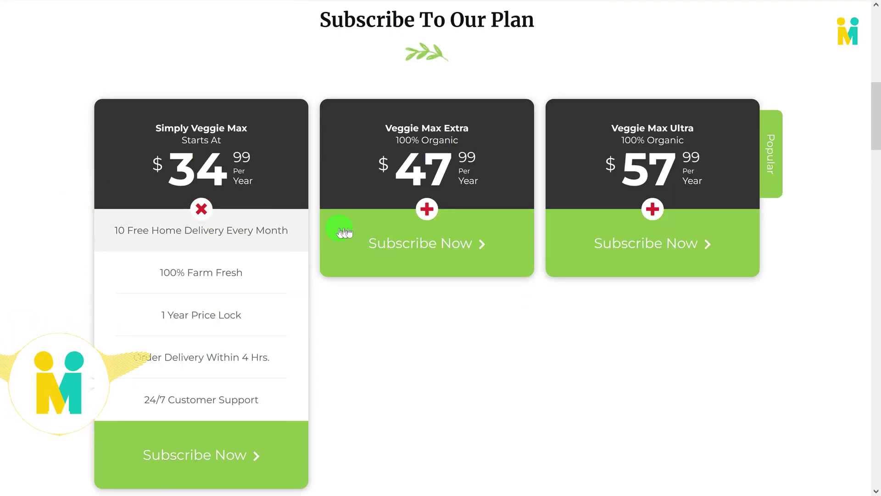
pyautogui.click(427, 209)
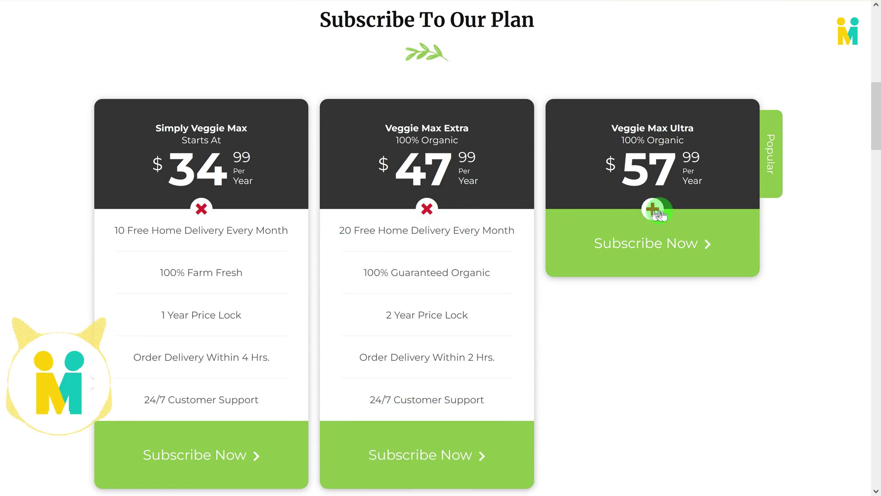
pyautogui.click(653, 210)
pyautogui.click(653, 209)
pyautogui.click(429, 210)
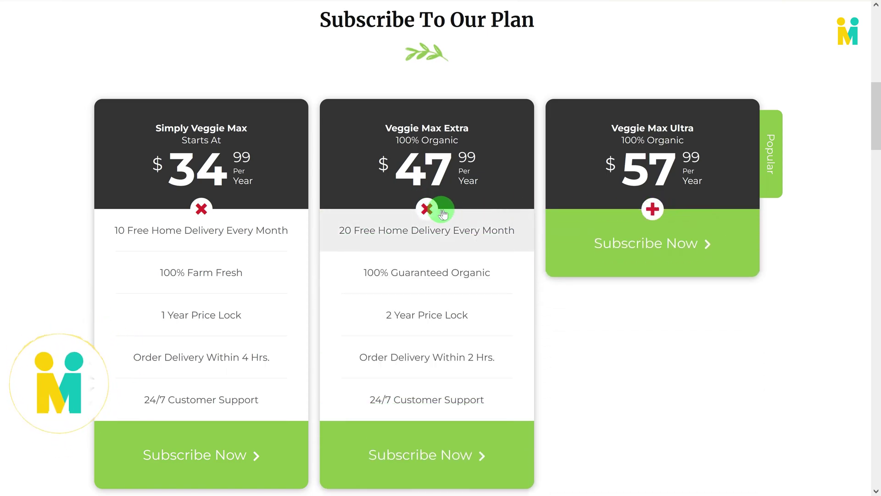
pyautogui.click(202, 209)
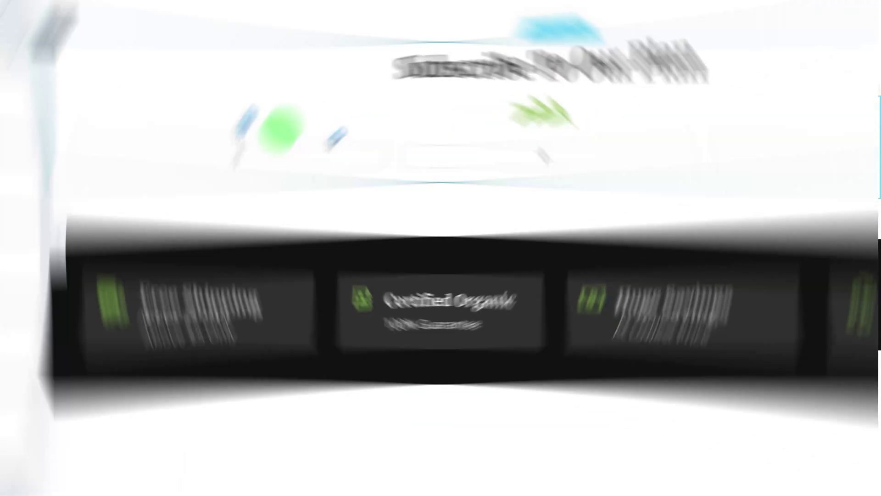
# Find the Pricing Card widget and place it in the middle column below the Subscribe To Our Plan heading
pyautogui.click(67, 58)
pyautogui.write('pric')
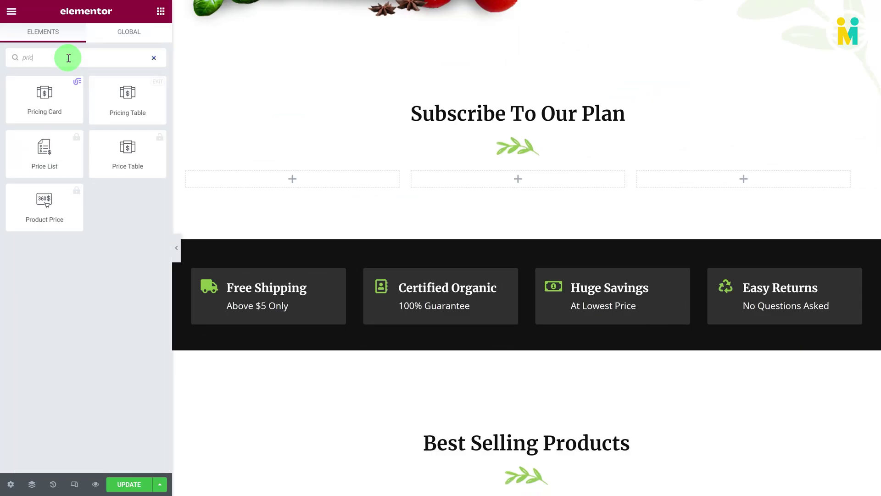
pyautogui.moveTo(44, 94); pyautogui.dragTo(550, 184)
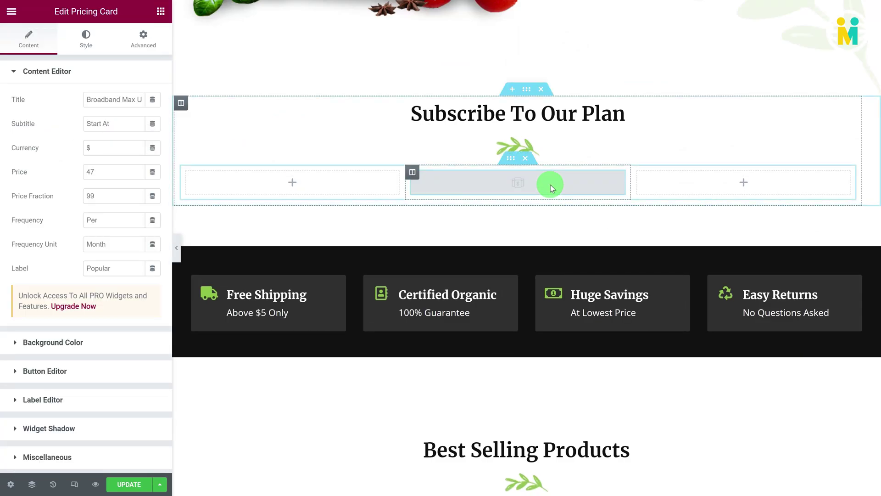
pyautogui.click(457, 174)
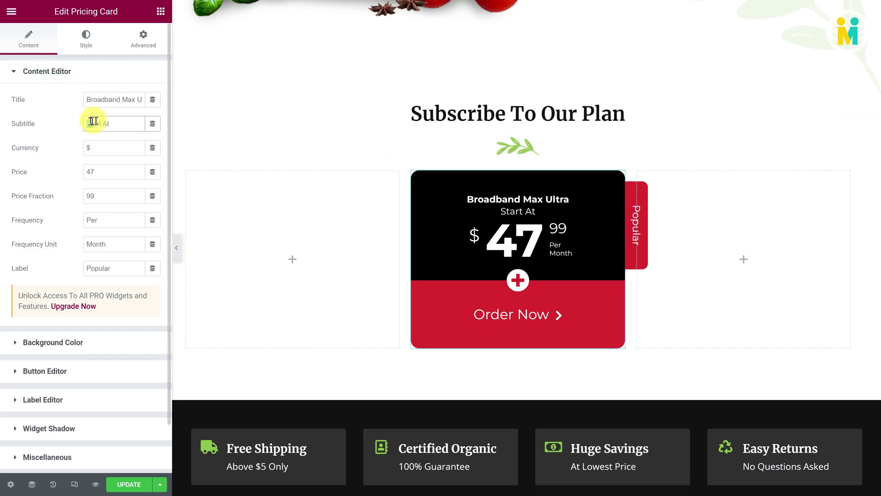
# Review the Pricing Card's content sections and its style settings
pyautogui.click(55, 78)
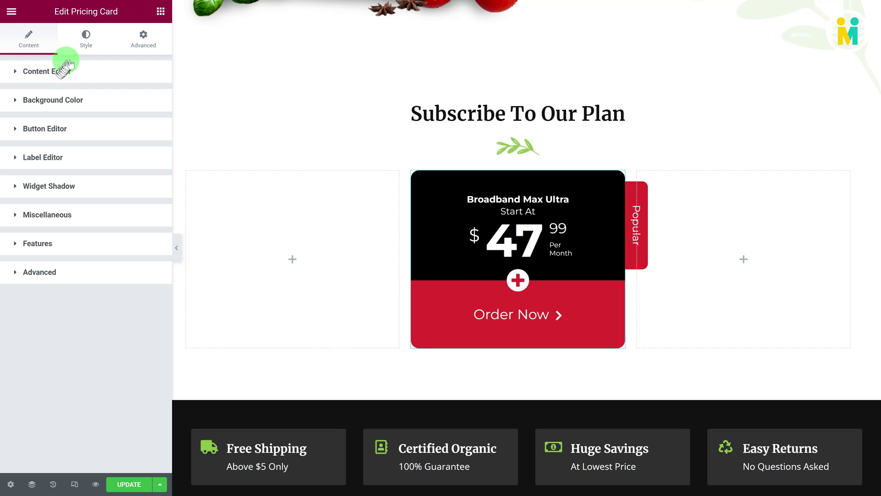
pyautogui.click(85, 42)
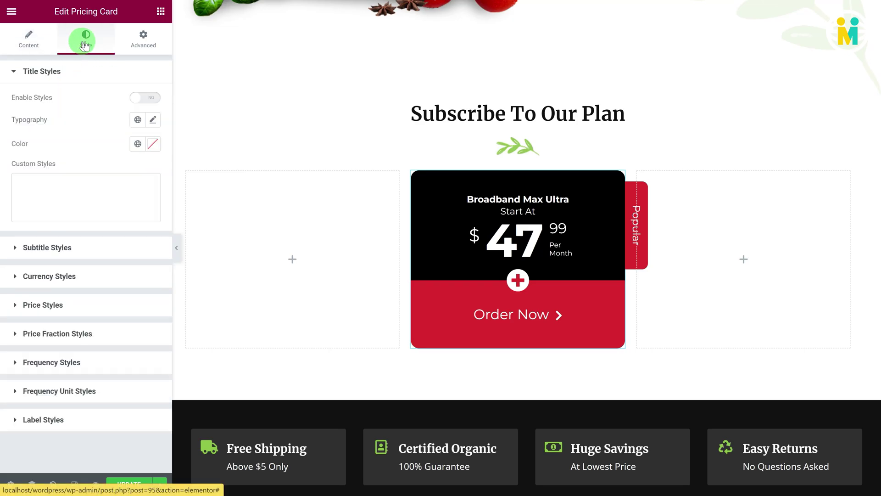
pyautogui.click(39, 50)
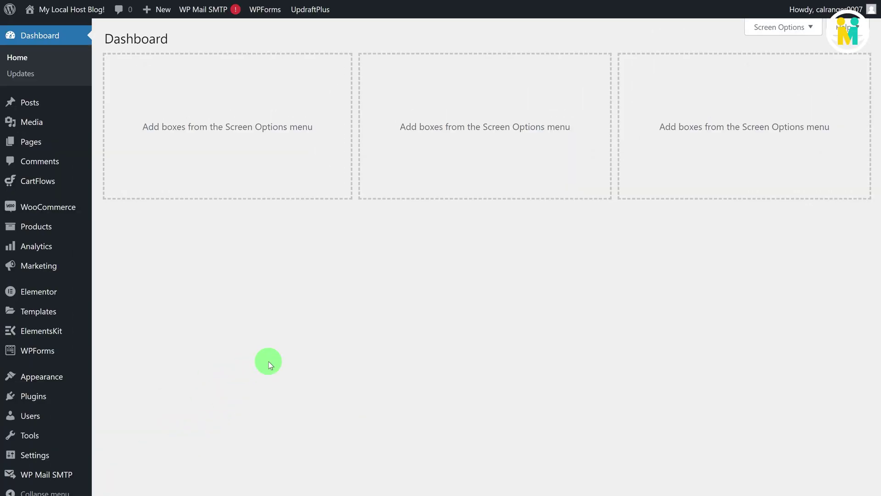
# Search the WordPress plugin directory for "Unlimited Elements" to add a new plugin
pyautogui.moveTo(56, 401)
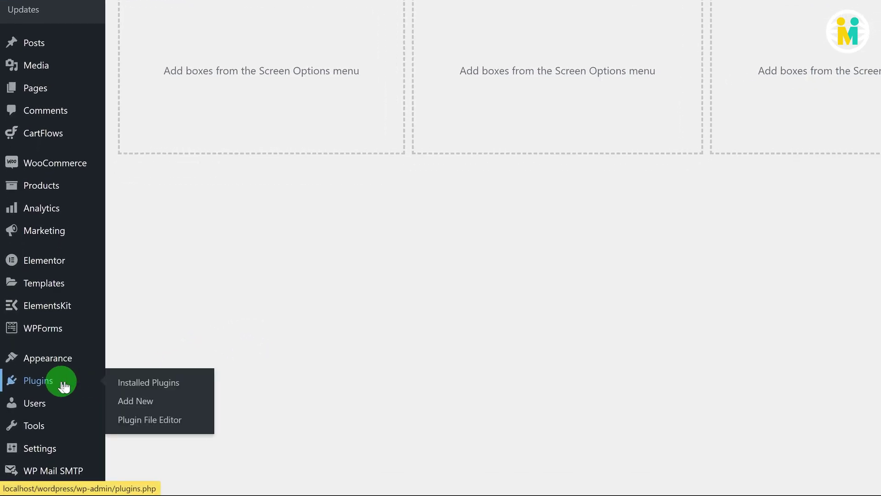
pyautogui.click(138, 407)
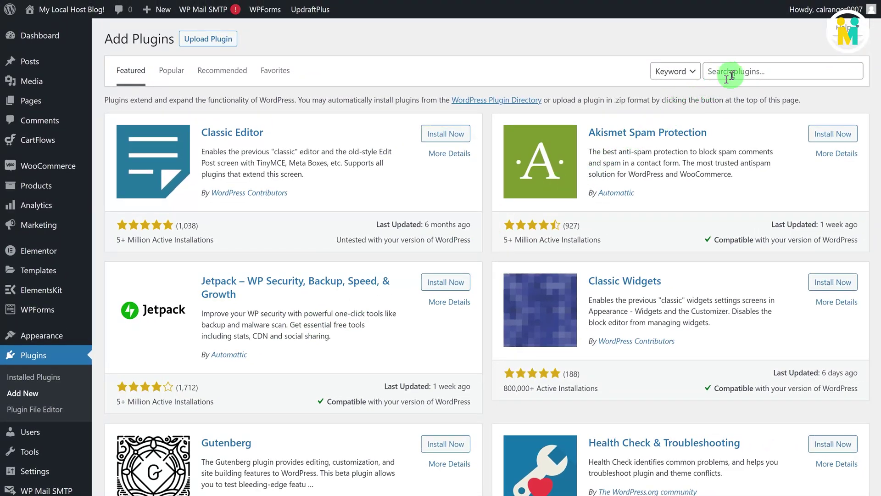
pyautogui.click(731, 74)
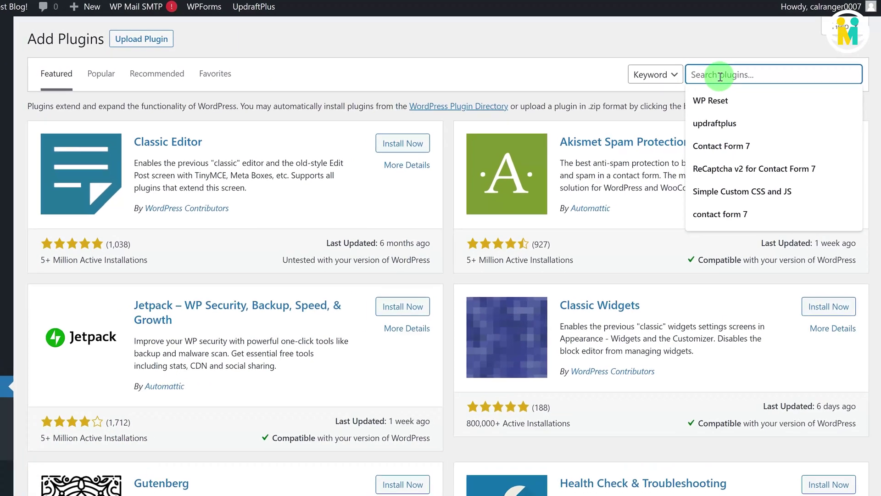
pyautogui.write('Unlimited Elements')
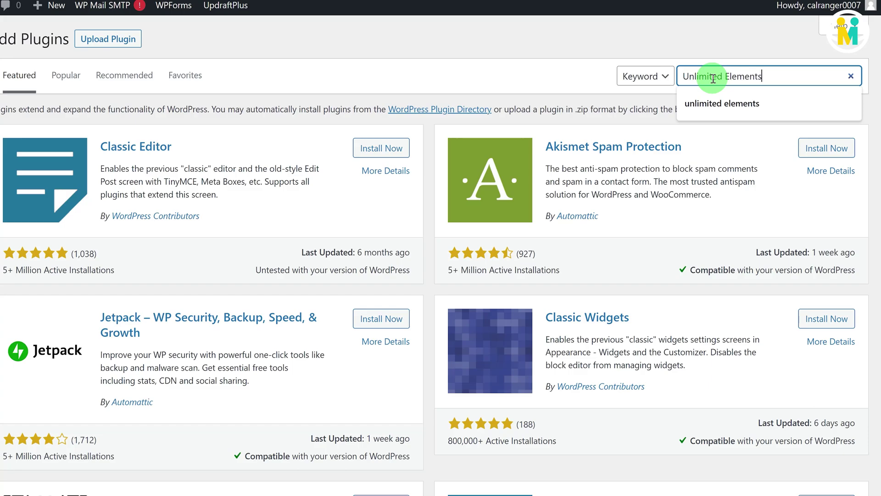
pyautogui.press('Return')
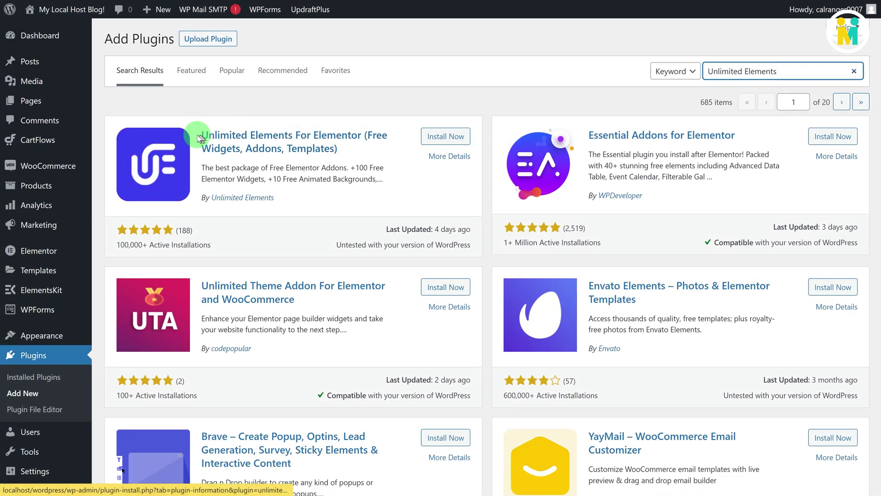
# Install and activate the Unlimited Elements For Elementor plugin
pyautogui.moveTo(198, 138); pyautogui.dragTo(337, 147)
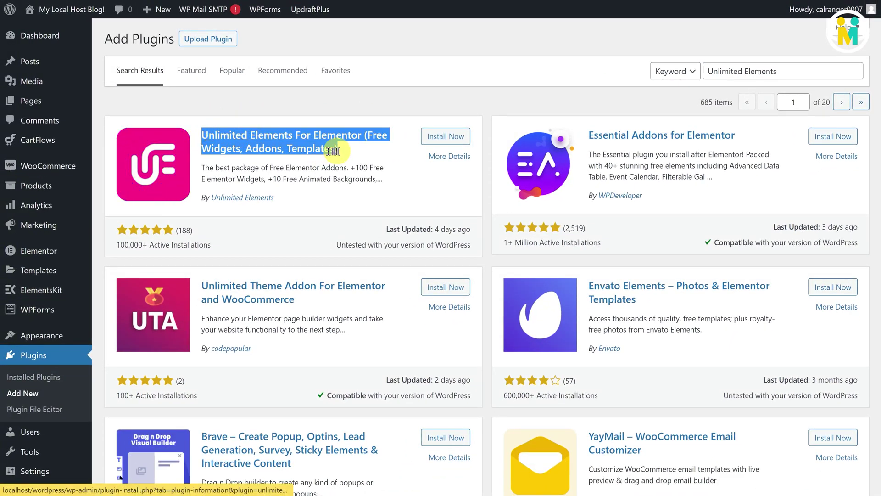
pyautogui.moveTo(298, 196); pyautogui.dragTo(209, 198)
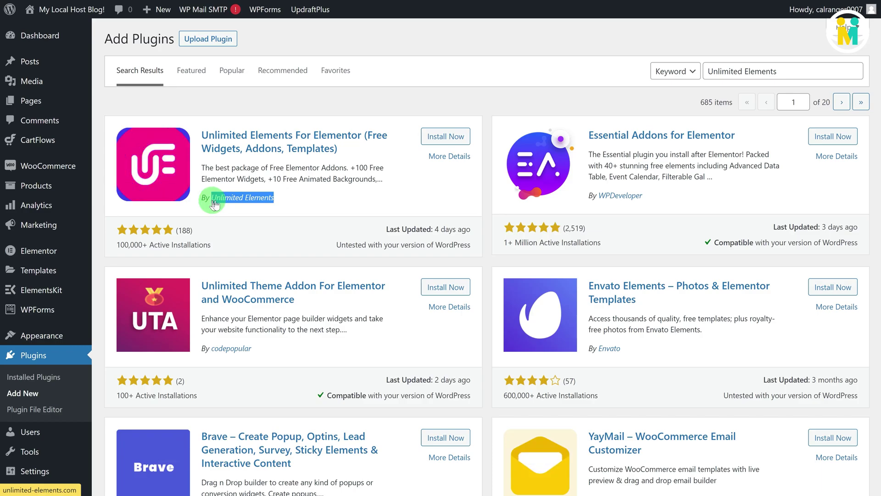
pyautogui.click(454, 144)
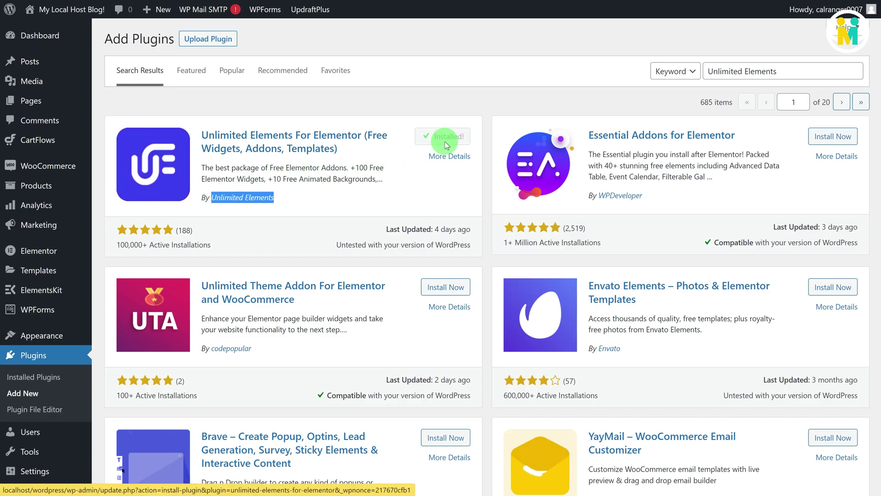
pyautogui.click(448, 146)
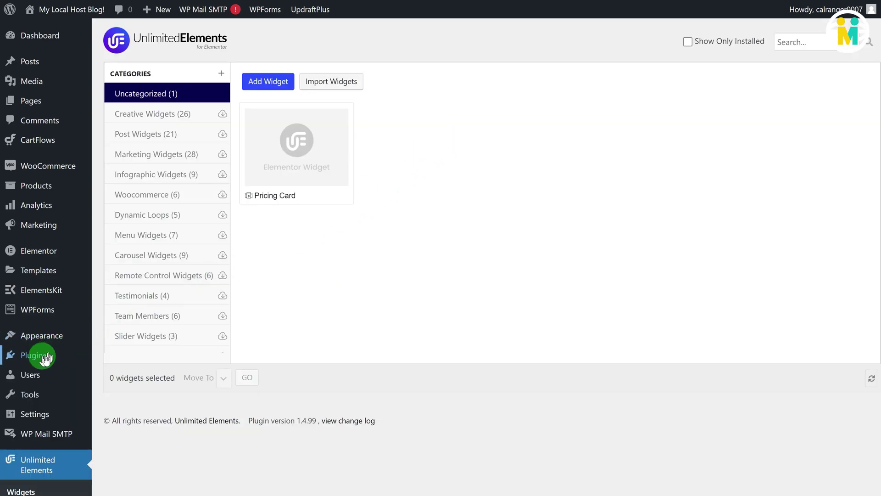
# Search the plugin directory for "elementor" and check whether Elementor Website Builder is active
pyautogui.moveTo(33, 354)
pyautogui.click(120, 370)
pyautogui.click(709, 72)
pyautogui.write('Elementor')
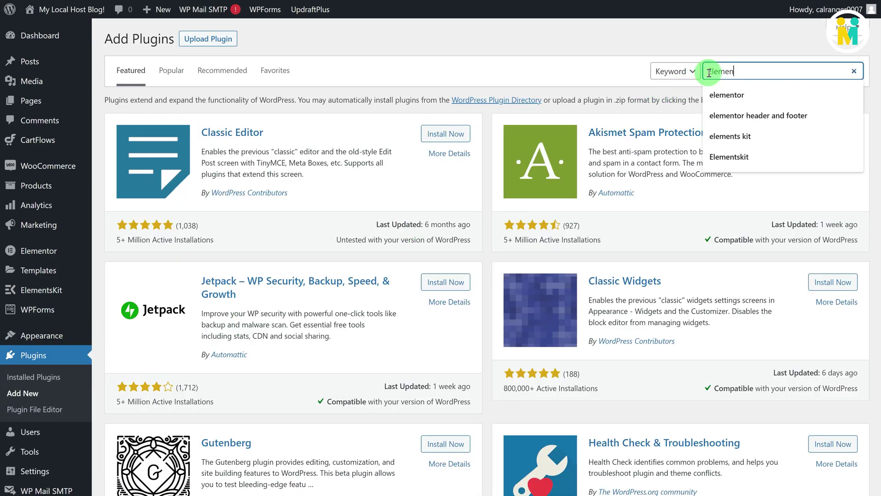
pyautogui.tripleClick(232, 138)
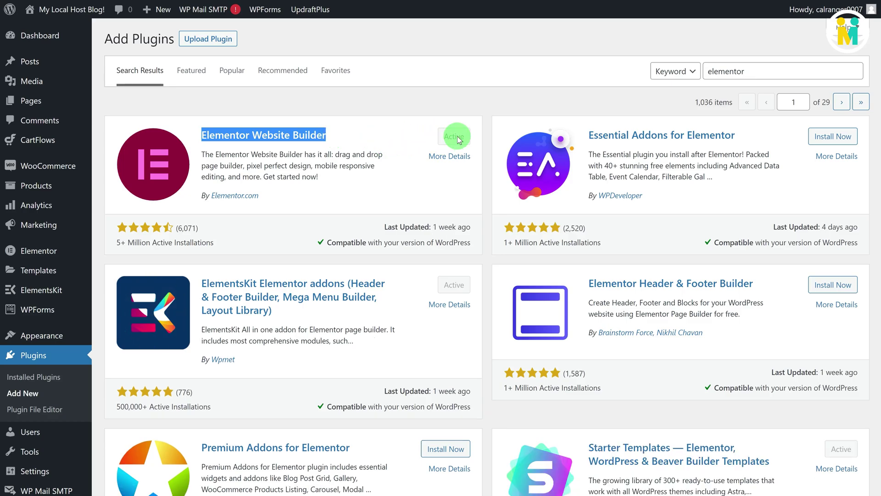
pyautogui.scroll(-5, 358, 352)
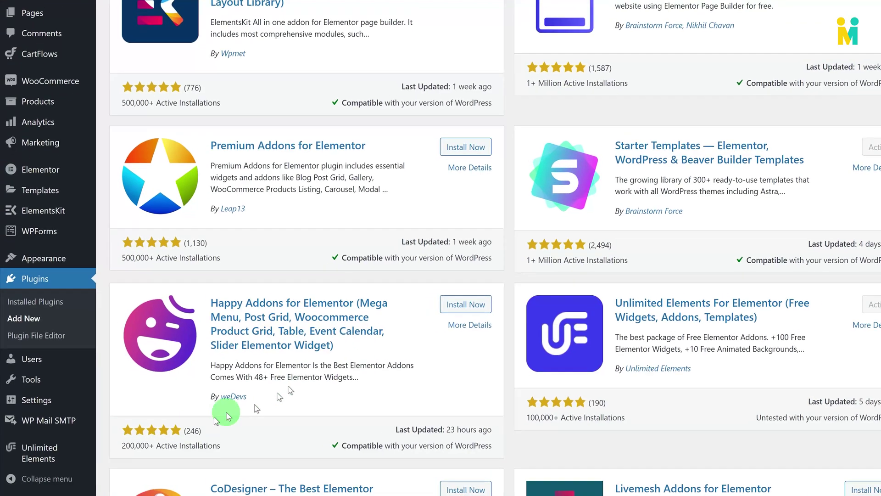
# Open the Widgets page of Unlimited Elements and look over the available creative widgets
pyautogui.moveTo(68, 464)
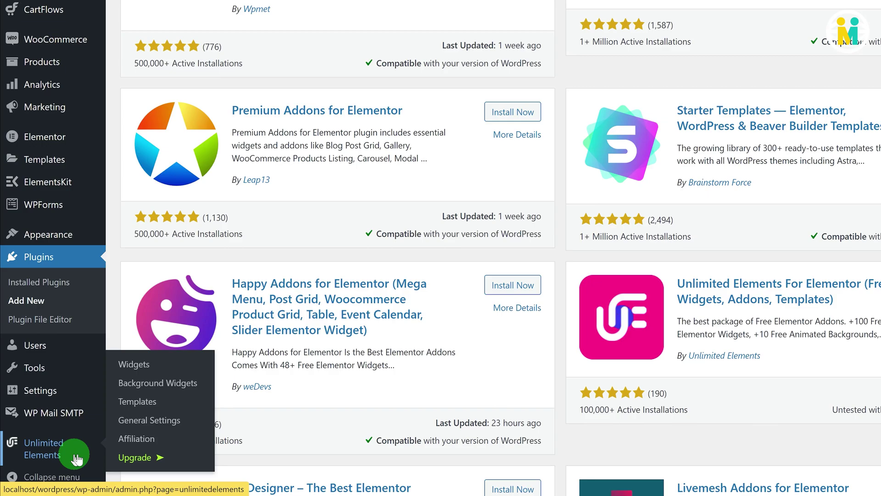
pyautogui.click(146, 365)
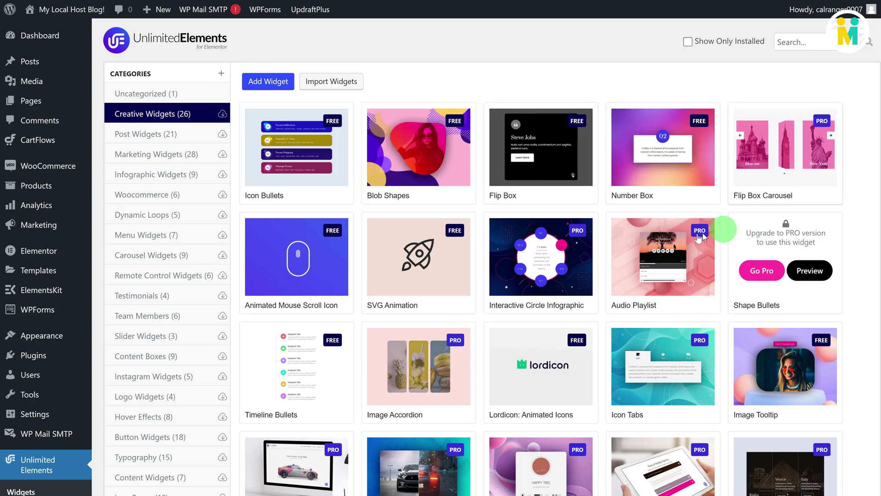
pyautogui.moveTo(405, 166)
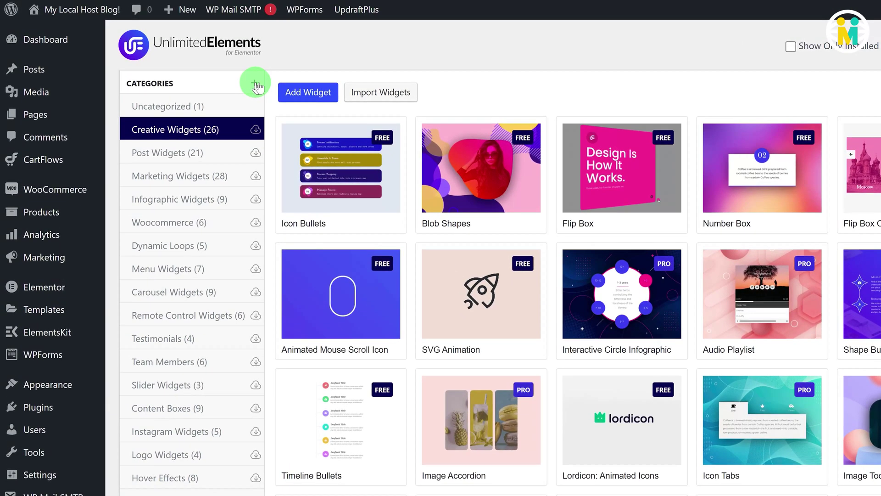
# Create a new widget category named "Custom Widgets"
pyautogui.click(255, 84)
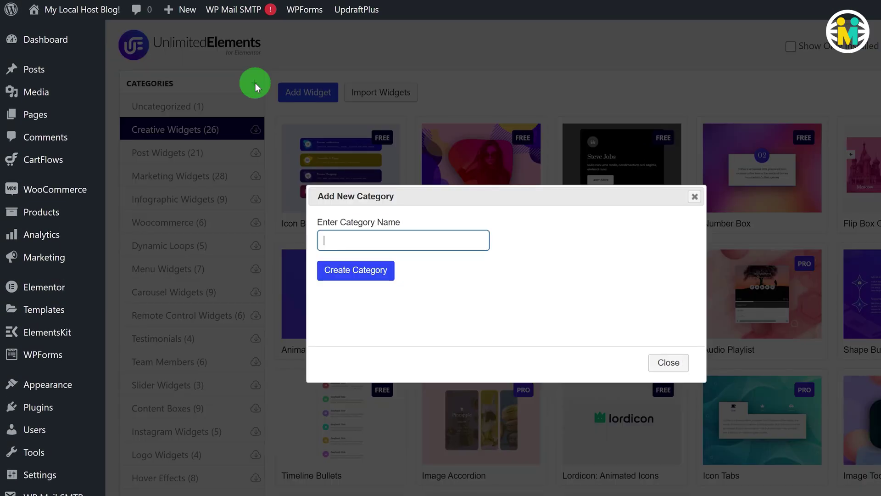
pyautogui.click(336, 235)
pyautogui.write('Custom ')
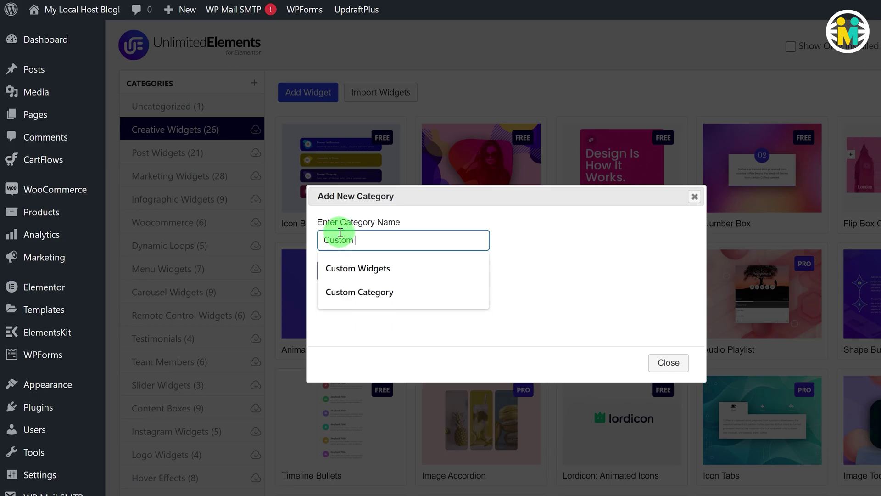
pyautogui.write('Widgets')
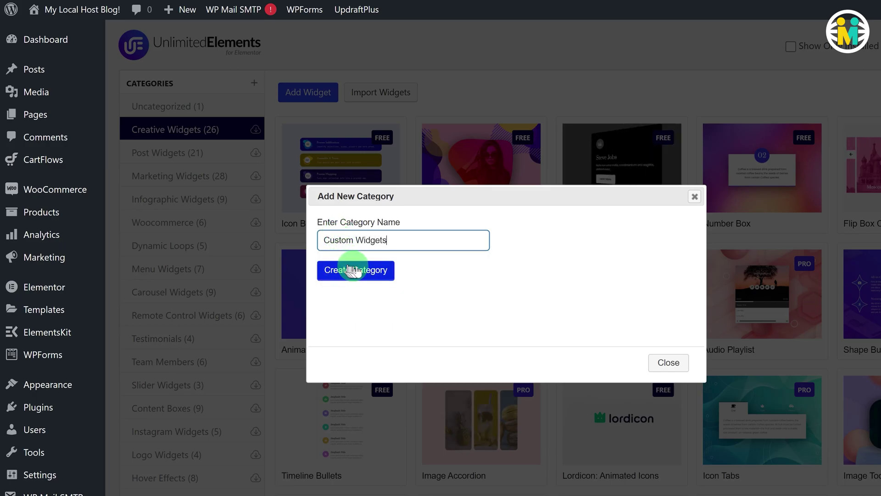
pyautogui.click(353, 271)
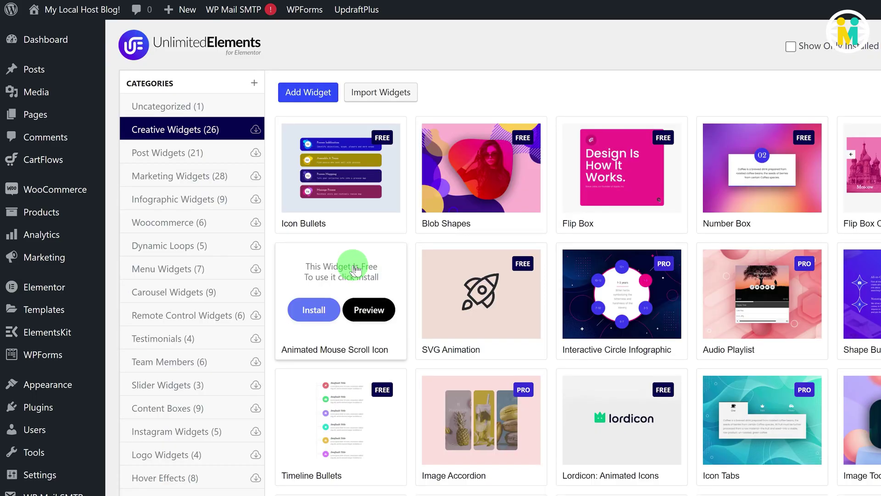
# Open the Custom Widgets category at the end of the category list
pyautogui.scroll(-8, 231, 282)
pyautogui.scroll(-1, 225, 296)
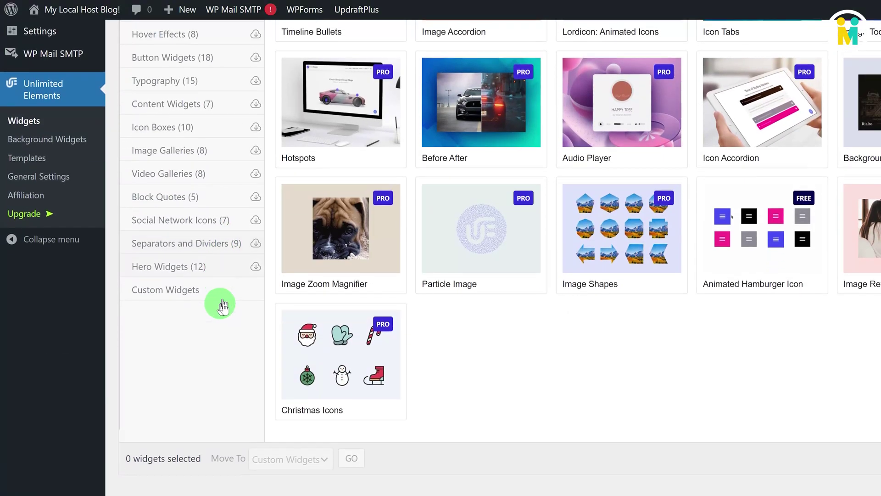
pyautogui.click(206, 296)
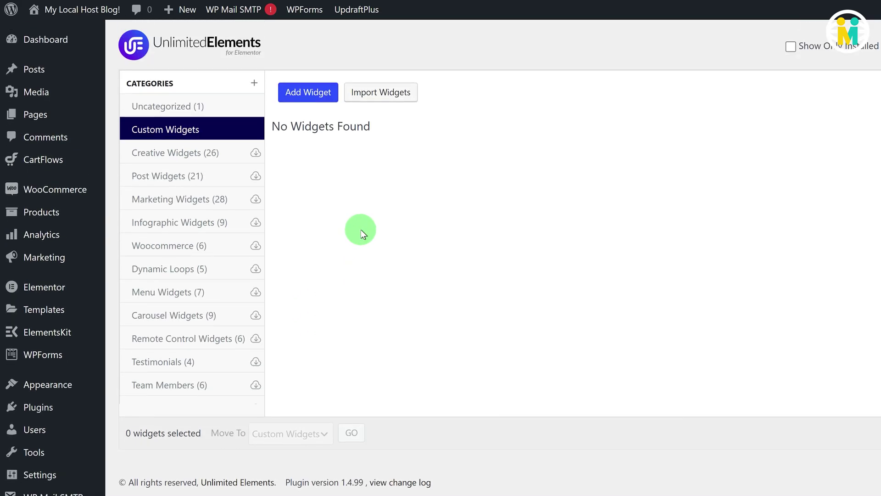
# Add a widget titled "Pricing Card" with the name pricing_card and the description "Advanced Pricing Card Widget Elementor Widget."
pyautogui.click(316, 93)
pyautogui.click(421, 234)
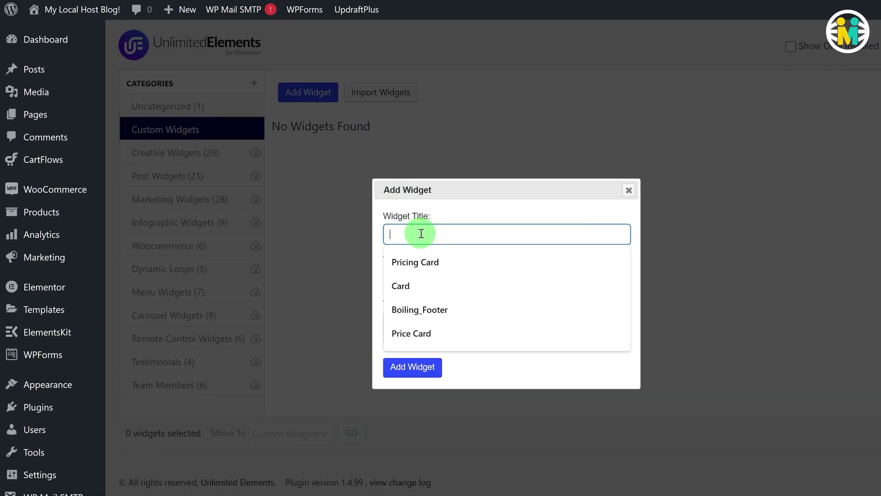
pyautogui.write('Pricing Card')
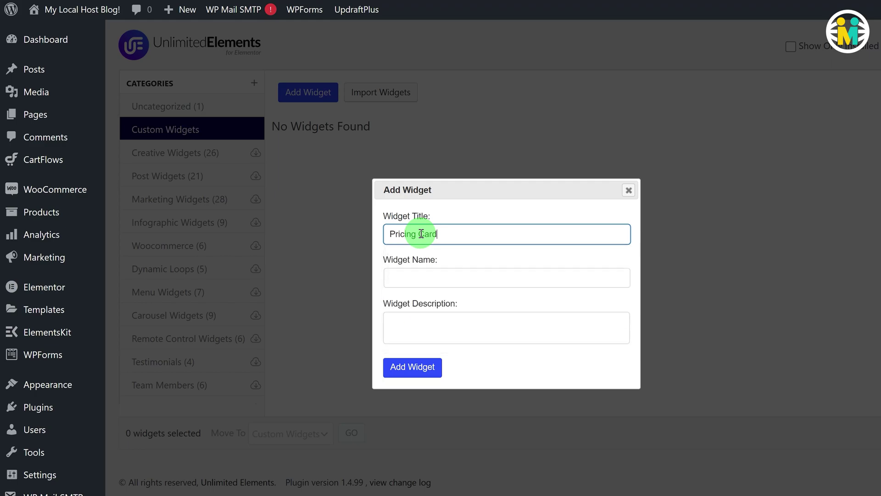
pyautogui.click(398, 281)
pyautogui.click(383, 304)
pyautogui.click(402, 324)
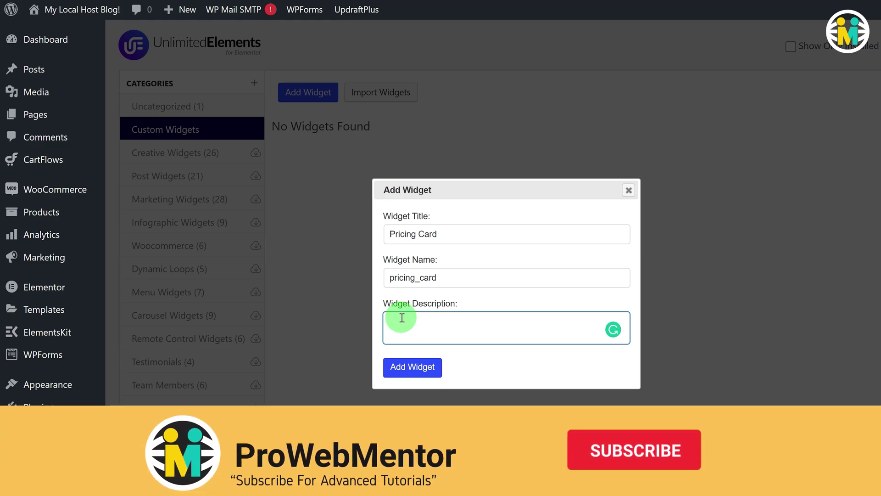
pyautogui.write('Advanced Pricing C')
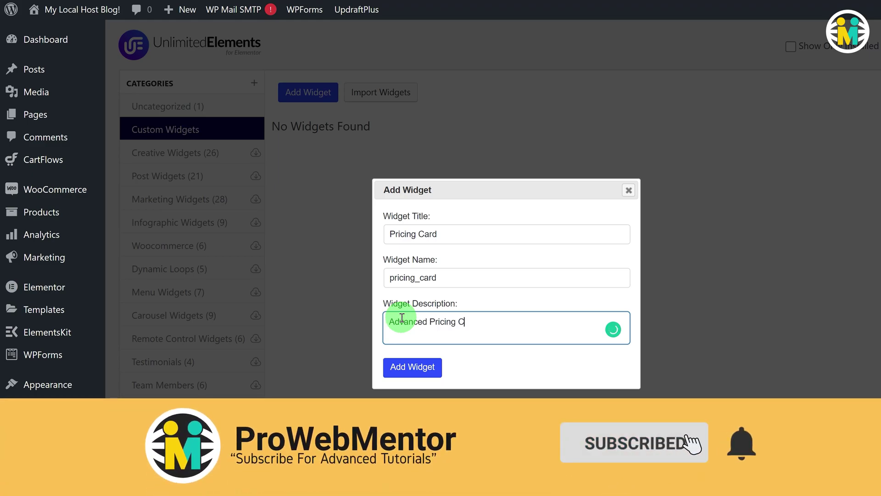
pyautogui.write('ard Widget Elementor Widg')
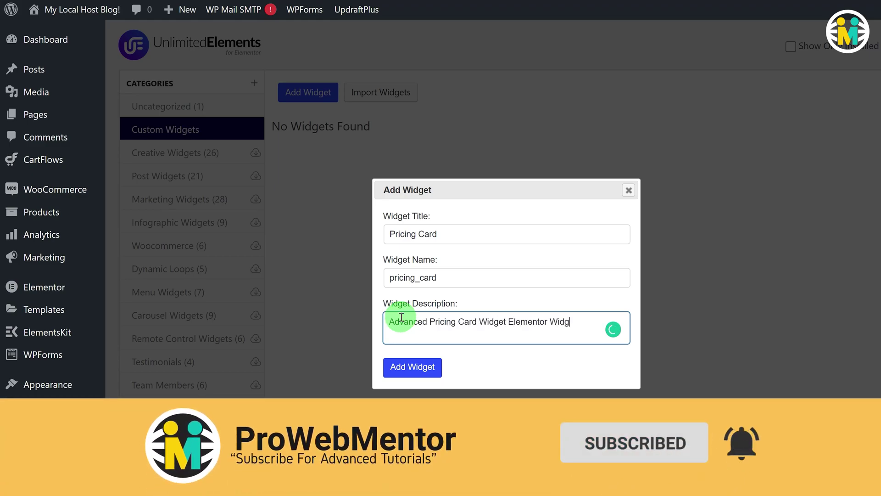
pyautogui.write('et.')
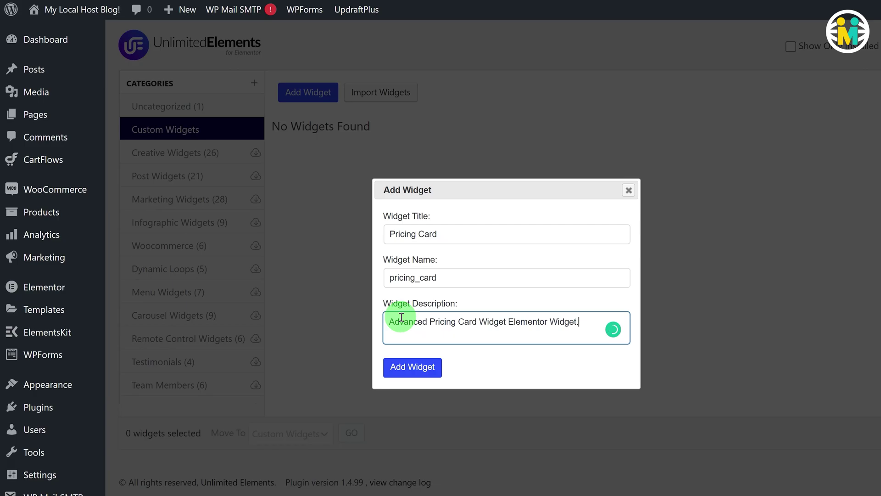
pyautogui.click(413, 372)
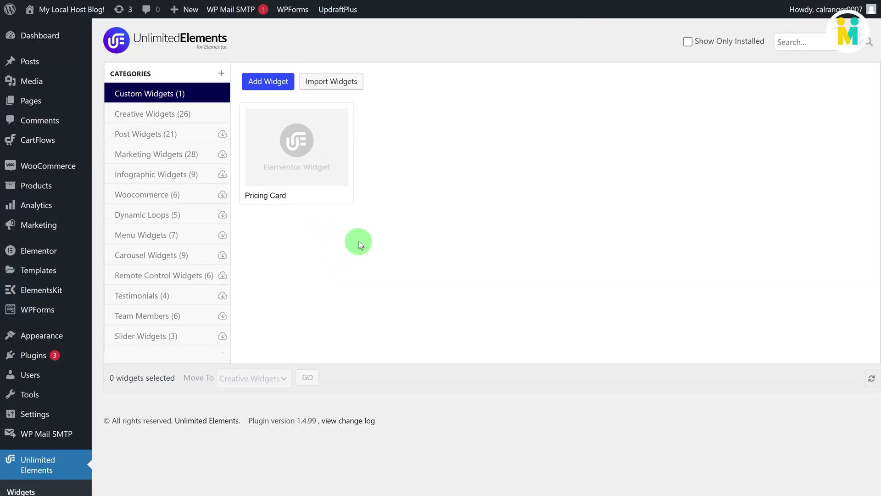
# Open the Pricing Card widget for editing in a new tab and review its title, name and description
pyautogui.moveTo(342, 184)
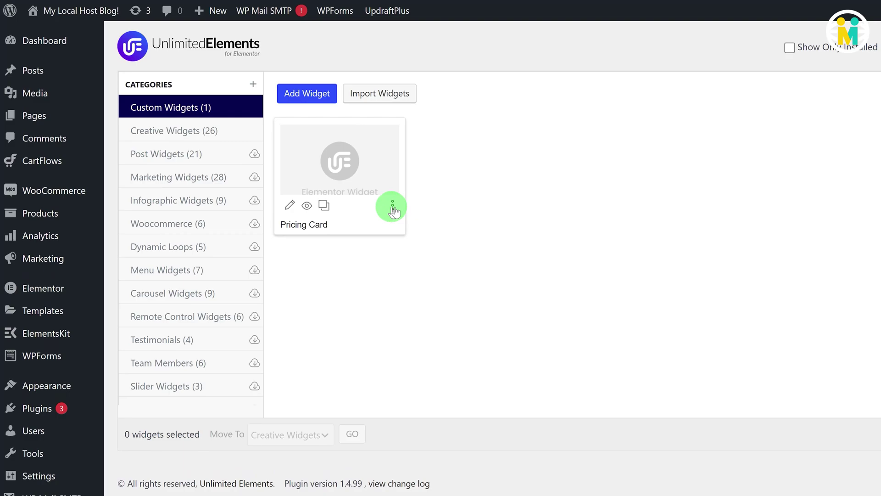
pyautogui.click(393, 207)
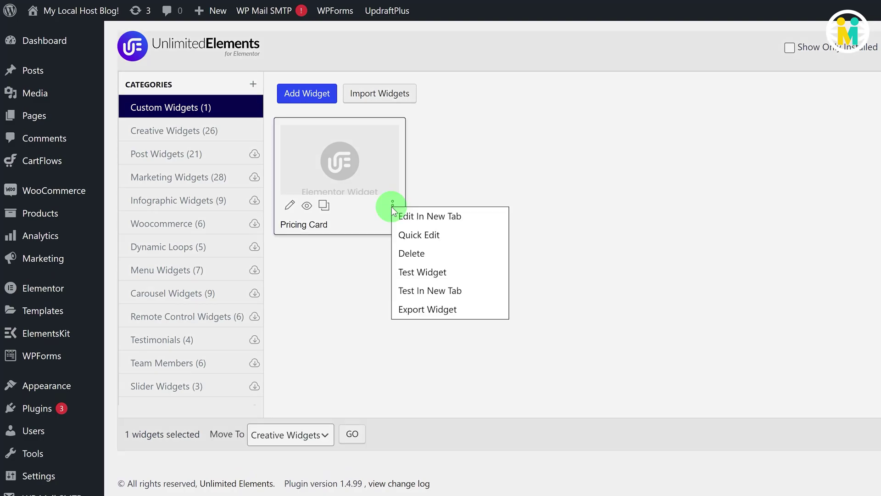
pyautogui.click(416, 215)
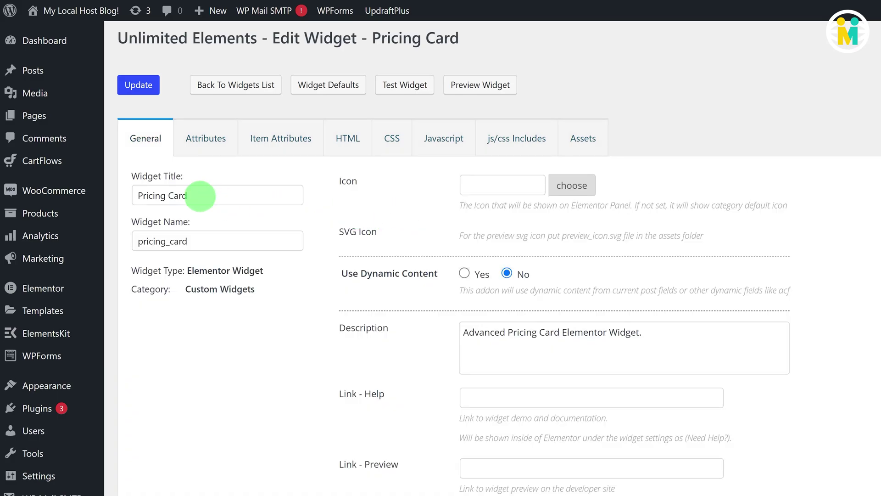
pyautogui.moveTo(200, 196); pyautogui.dragTo(138, 196)
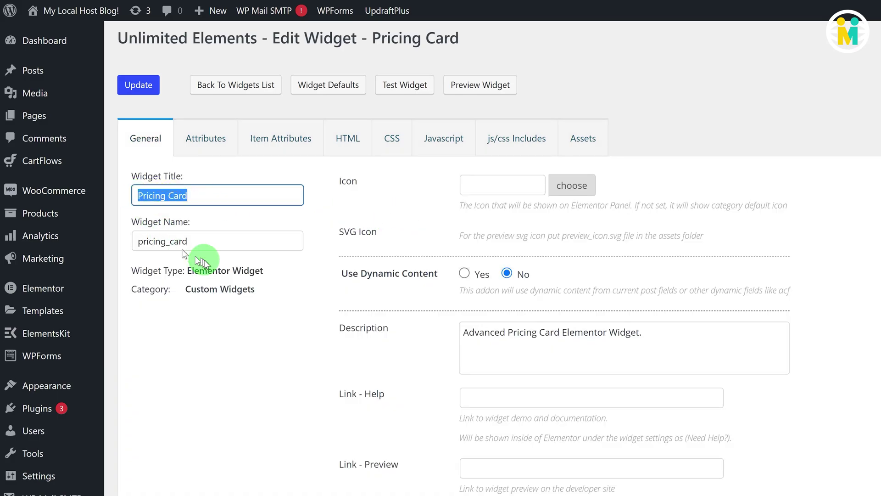
pyautogui.moveTo(199, 242); pyautogui.dragTo(136, 242)
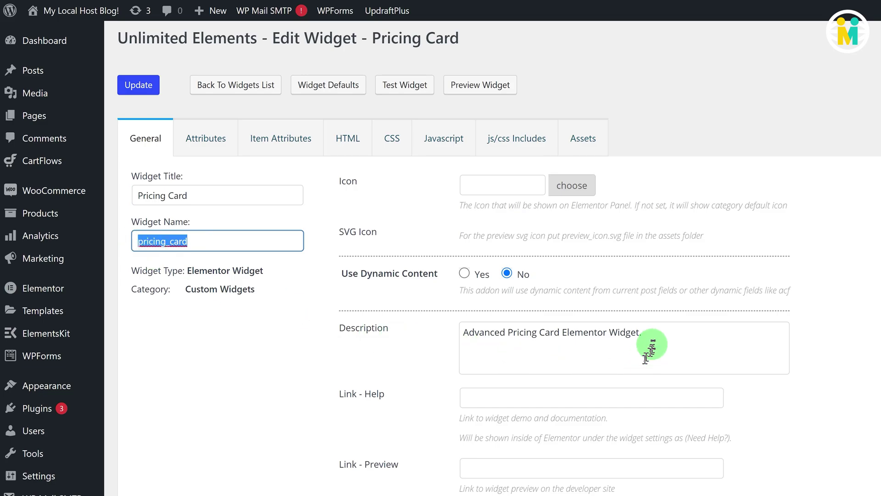
pyautogui.moveTo(647, 338); pyautogui.dragTo(455, 332)
# Set the widget icon to eicon-price-table, found by filtering for "price", and enable items in the item attributes
pyautogui.click(496, 186)
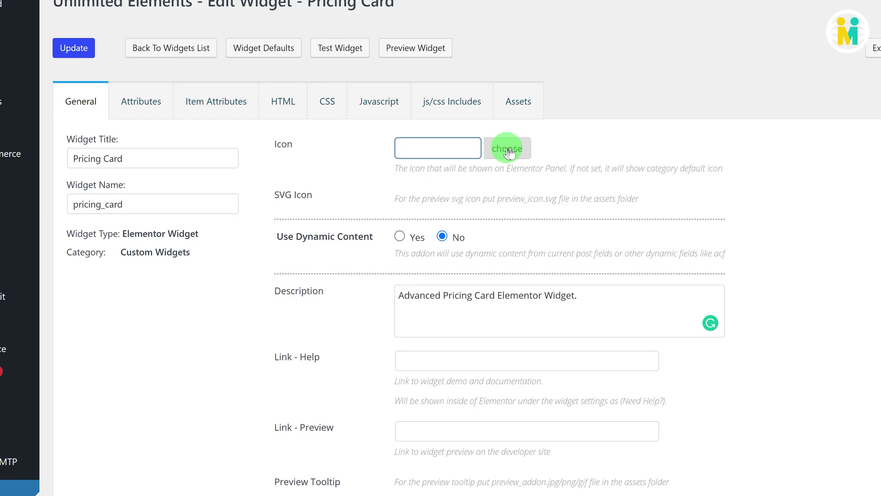
pyautogui.click(508, 151)
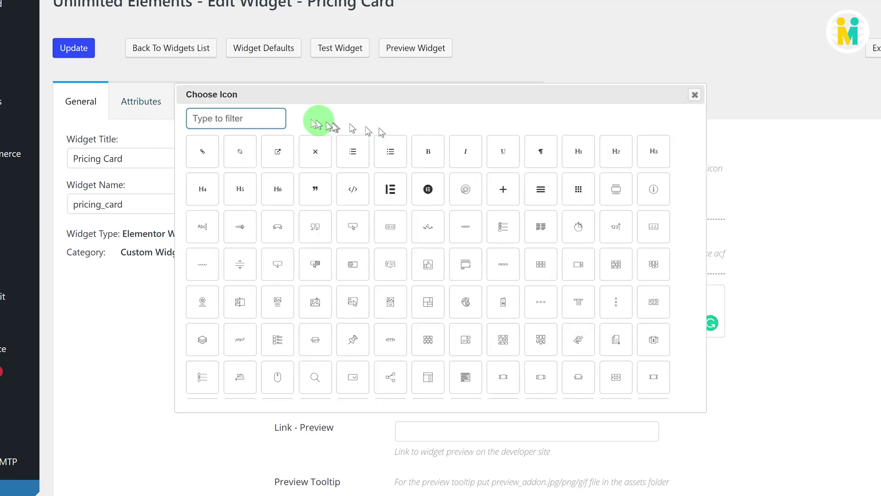
pyautogui.click(227, 118)
pyautogui.write('price')
pyautogui.click(243, 146)
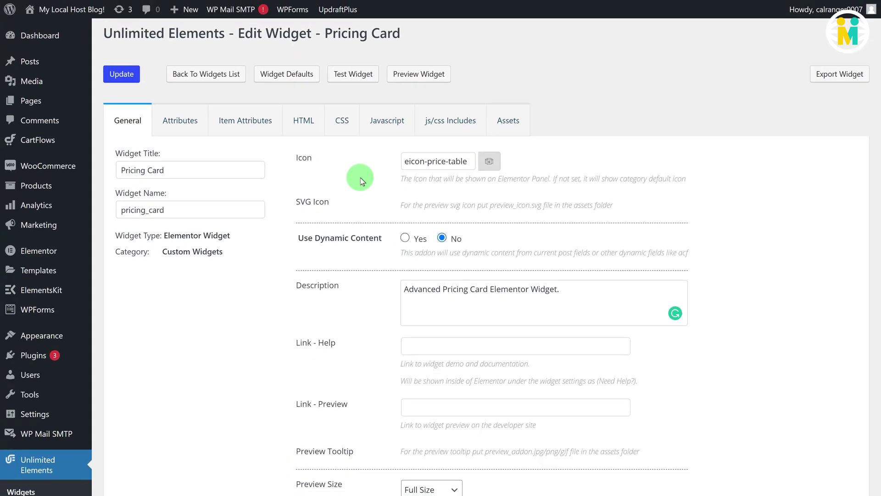
pyautogui.click(257, 125)
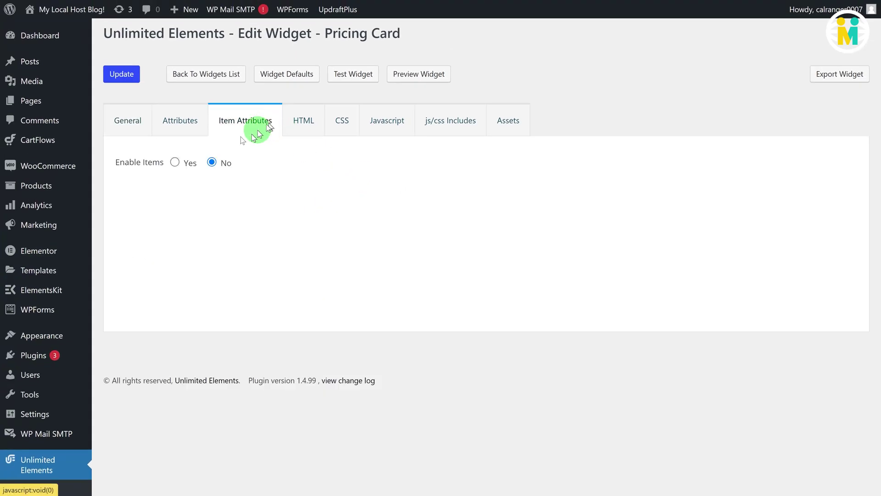
pyautogui.click(175, 163)
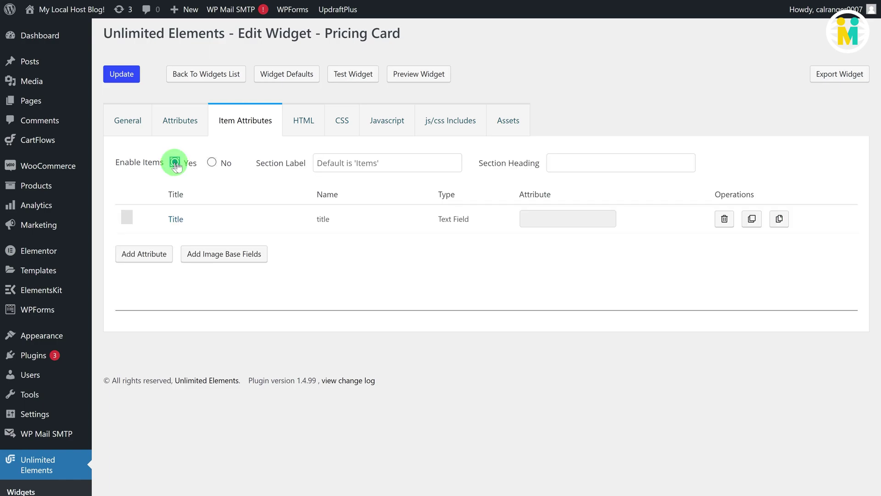
# Replace the placeholder text in the Widget HTML with the copied pricing card markup
pyautogui.click(299, 122)
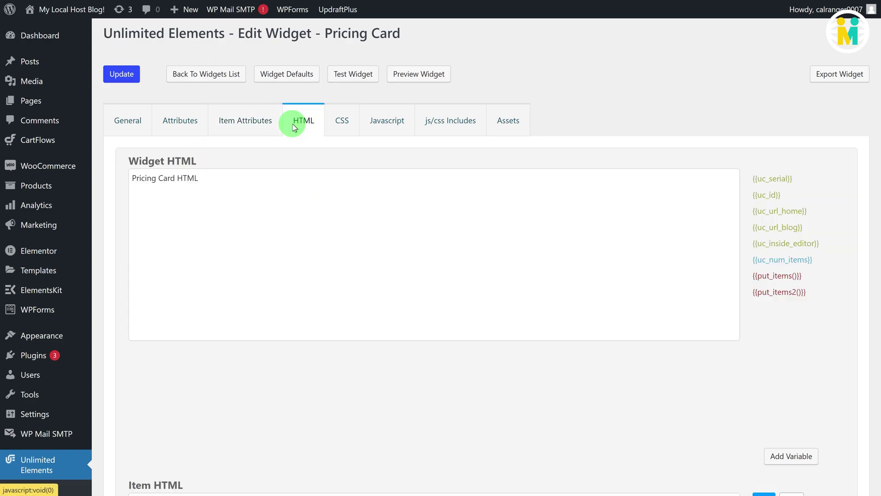
pyautogui.click(241, 175)
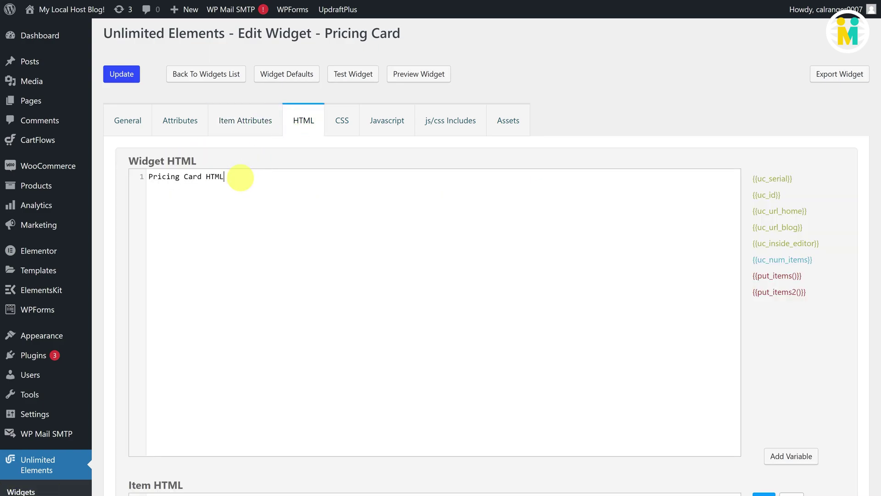
pyautogui.moveTo(241, 178); pyautogui.dragTo(142, 179)
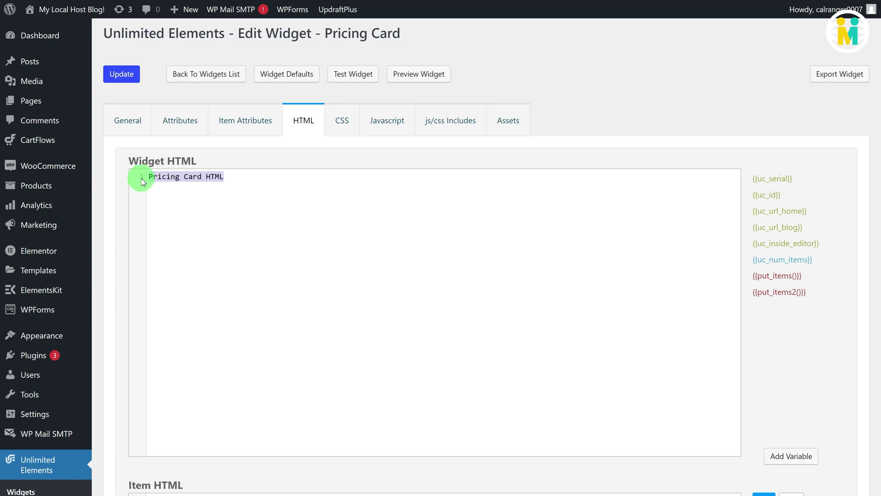
pyautogui.press('BackSpace')
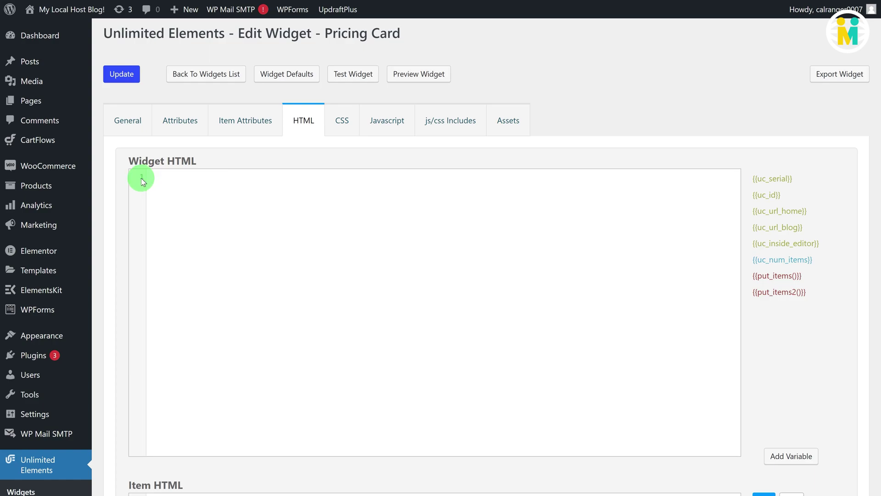
pyautogui.hotkey('ctrl', 'v')
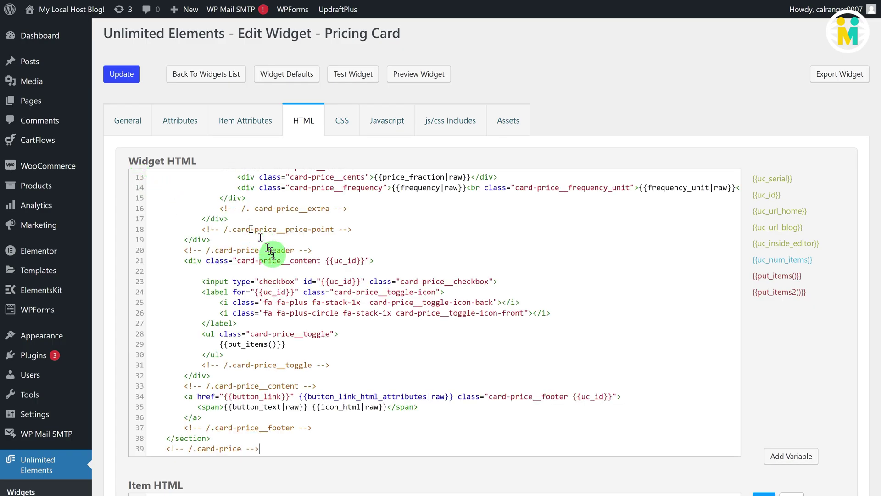
# Enter <li>{{item.title|raw}}</li> as the Item HTML
pyautogui.scroll(-3, 270, 257)
pyautogui.click(230, 337)
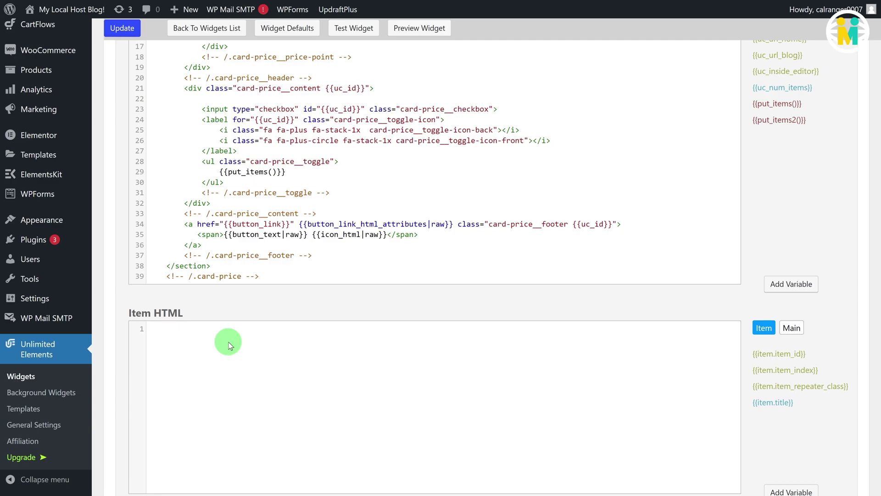
pyautogui.write('<li>{{item.title|raw}}</li>')
# Paste the pricing card styles into the Widget CSS and include the Font Awesome library
pyautogui.scroll(4, 257, 302)
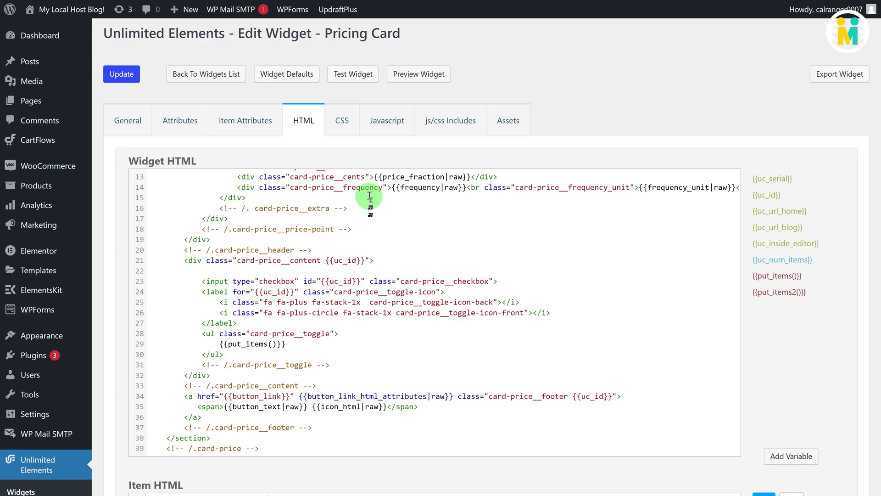
pyautogui.click(344, 125)
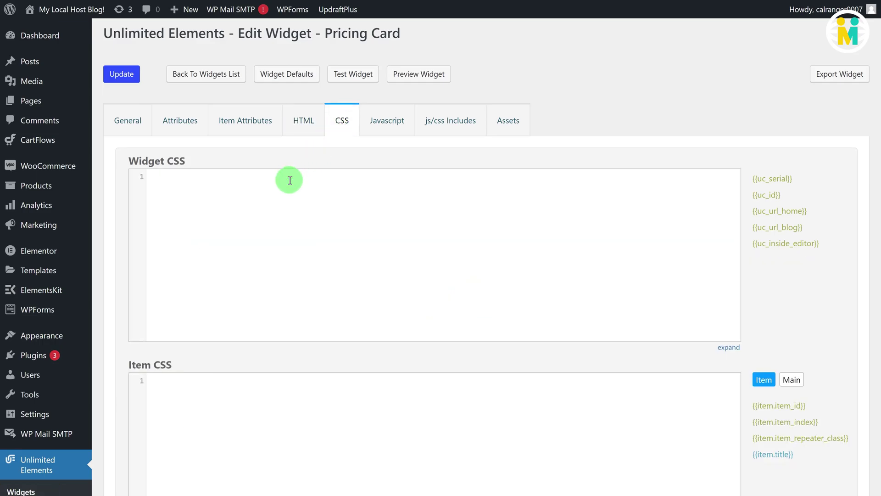
pyautogui.hotkey('ctrl', 'v')
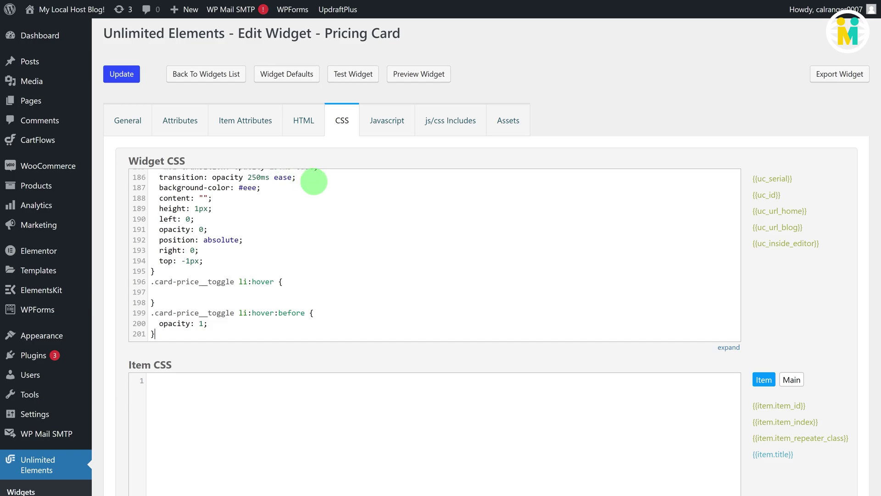
pyautogui.click(469, 130)
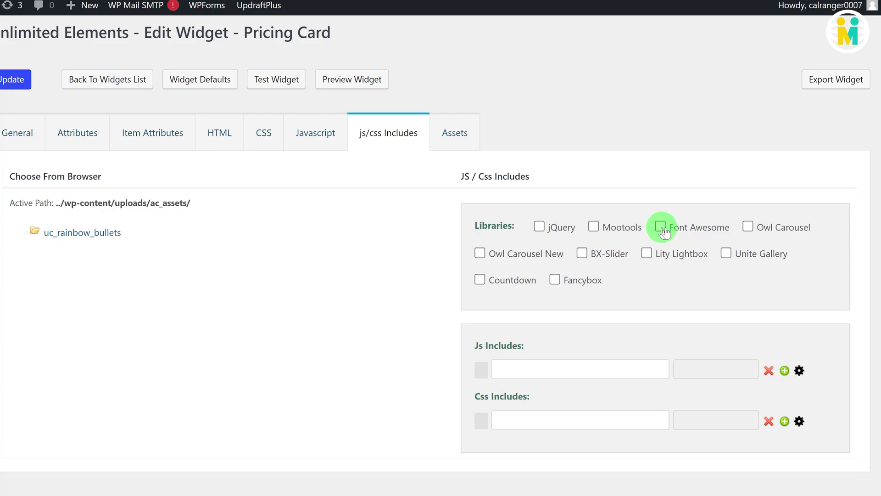
pyautogui.click(662, 228)
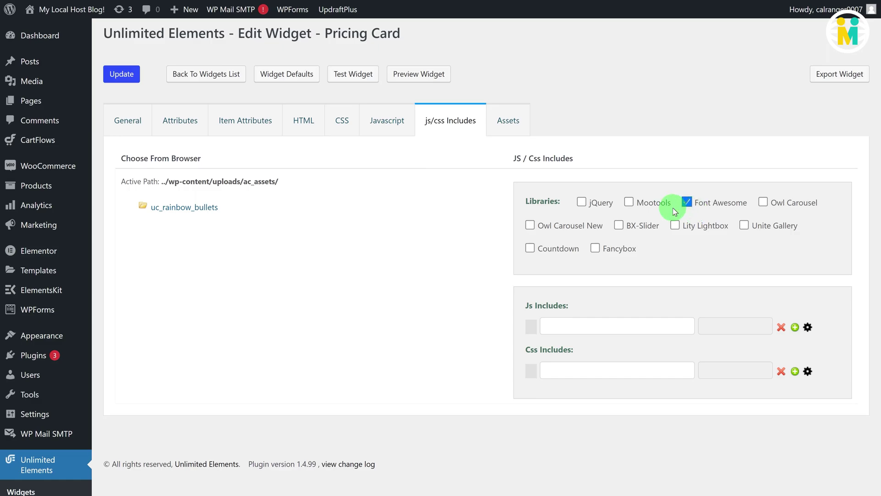
# Rename the General section of the widget's content attributes as "Content Editor"
pyautogui.click(189, 129)
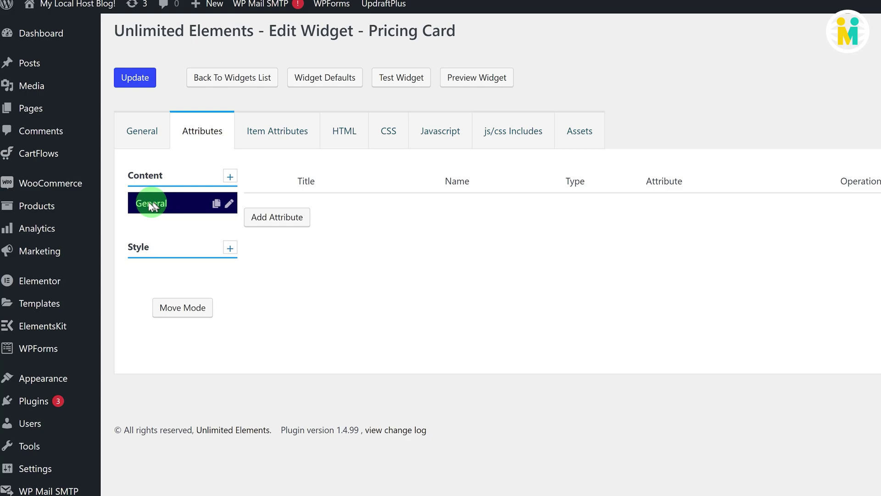
pyautogui.click(231, 207)
pyautogui.moveTo(354, 230); pyautogui.dragTo(301, 237)
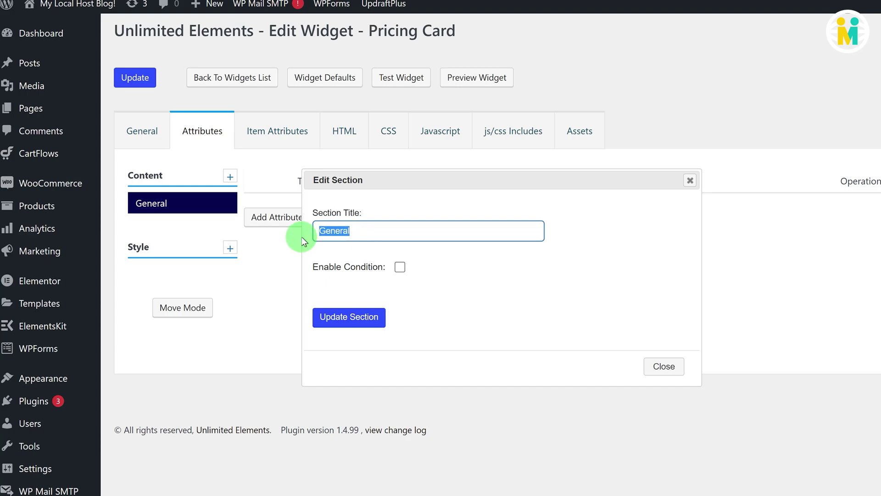
pyautogui.write('Content Editor')
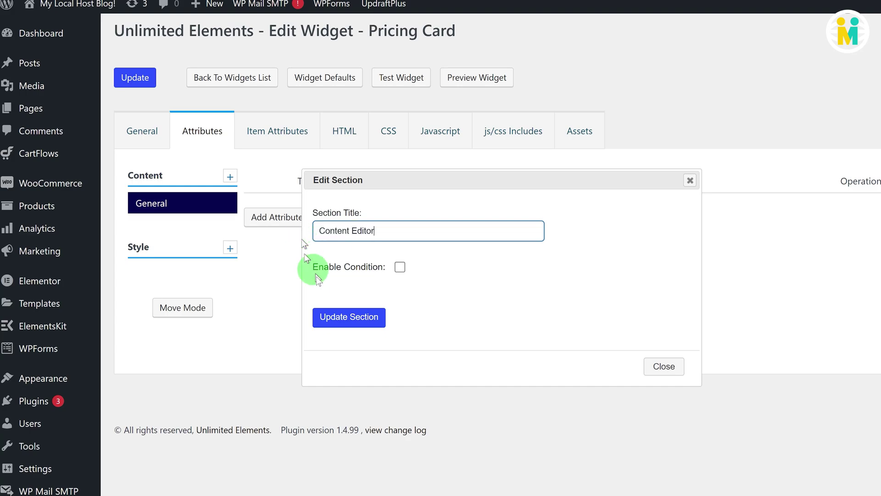
pyautogui.click(335, 317)
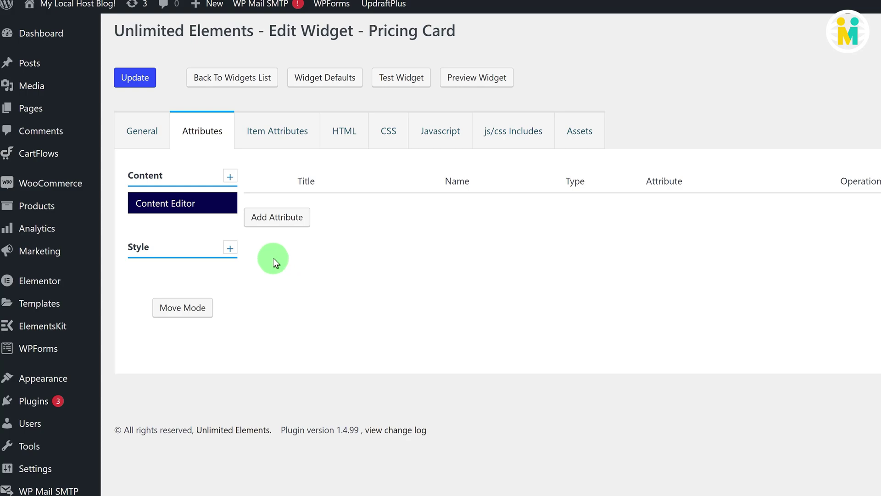
# Add two more content attribute sections titled "Background Color" and "Button Editor"
pyautogui.click(231, 178)
pyautogui.click(331, 230)
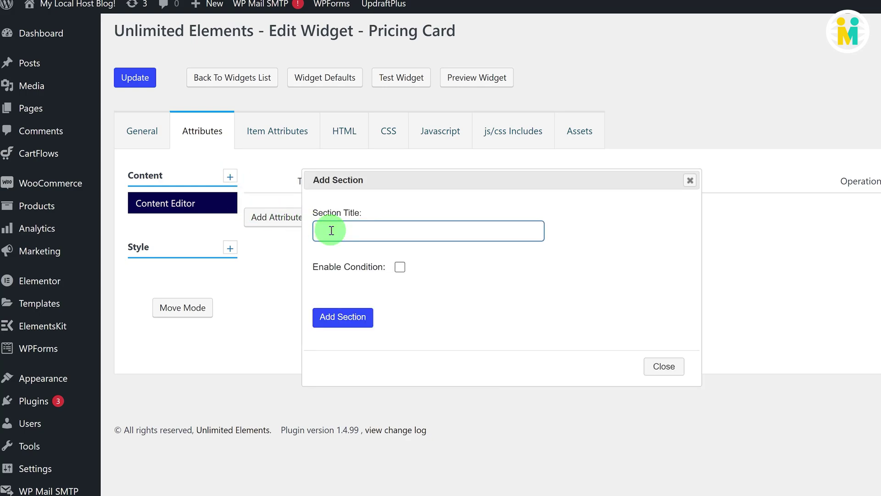
pyautogui.write('Background Color')
pyautogui.click(335, 318)
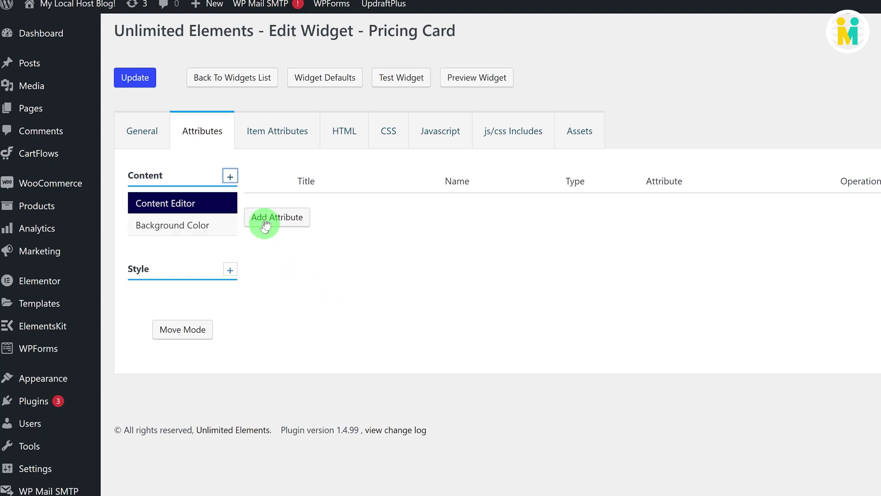
pyautogui.click(230, 178)
pyautogui.write('Button Editor')
pyautogui.click(356, 317)
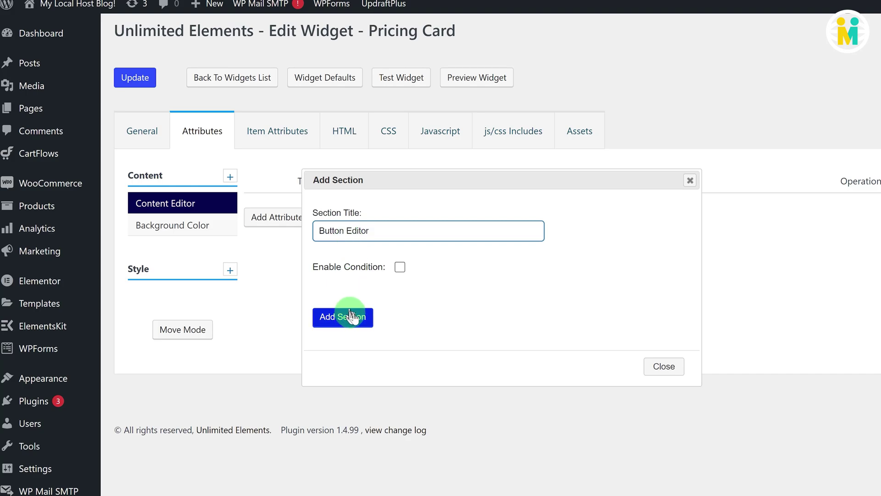
# Add three more content attribute sections titled "Label Editor", "Widget Shadow" and "Miscellaneous"
pyautogui.click(232, 177)
pyautogui.write('Label Editor')
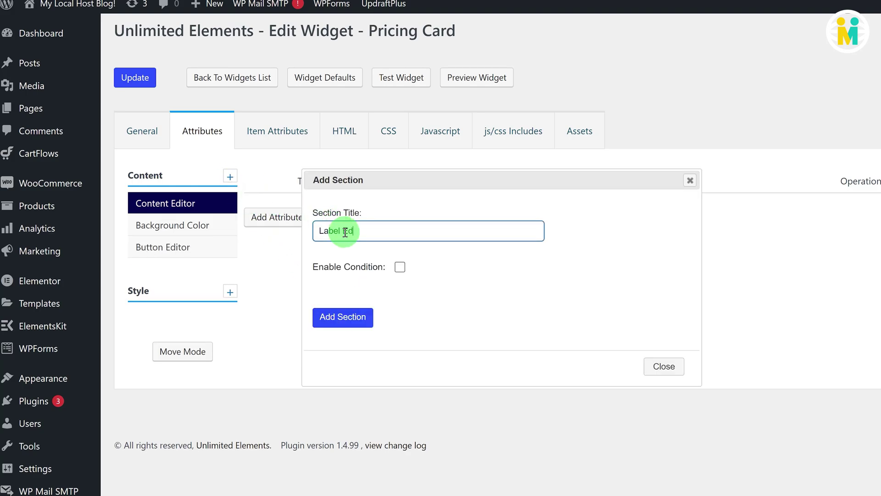
pyautogui.click(349, 319)
pyautogui.click(231, 177)
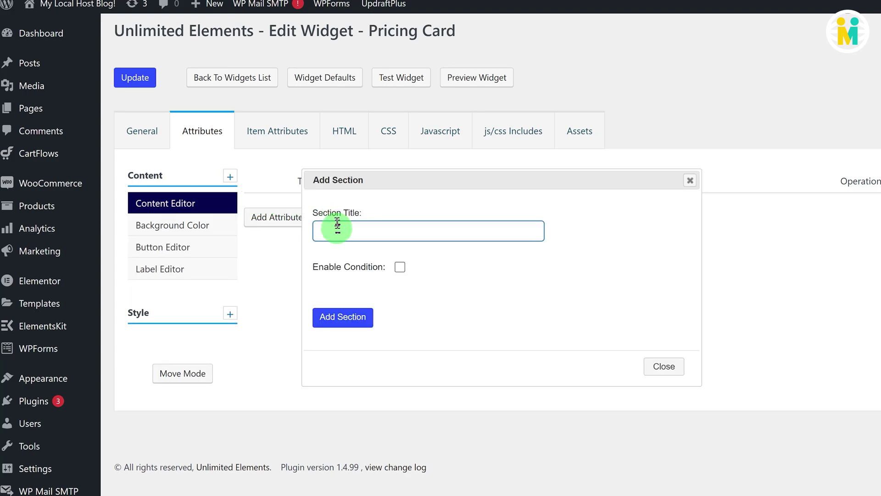
pyautogui.write('Widget Shadow')
pyautogui.click(346, 317)
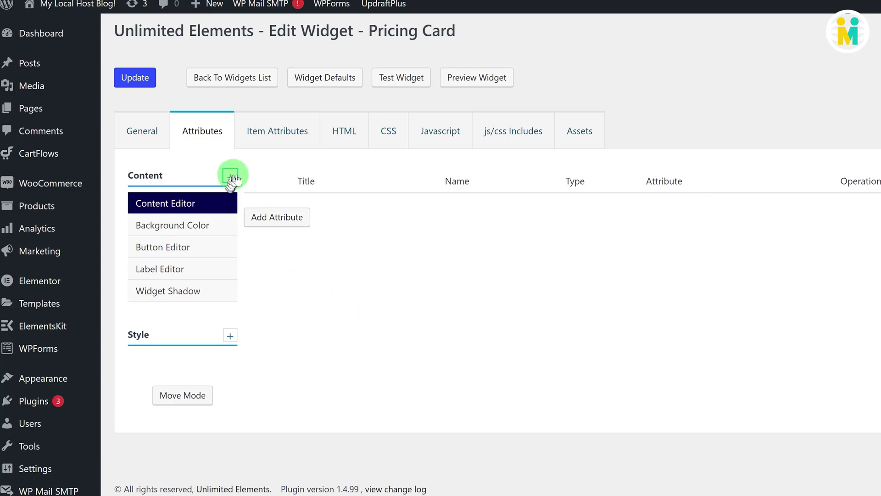
pyautogui.click(231, 177)
pyautogui.write('Miscellaneous')
pyautogui.click(344, 317)
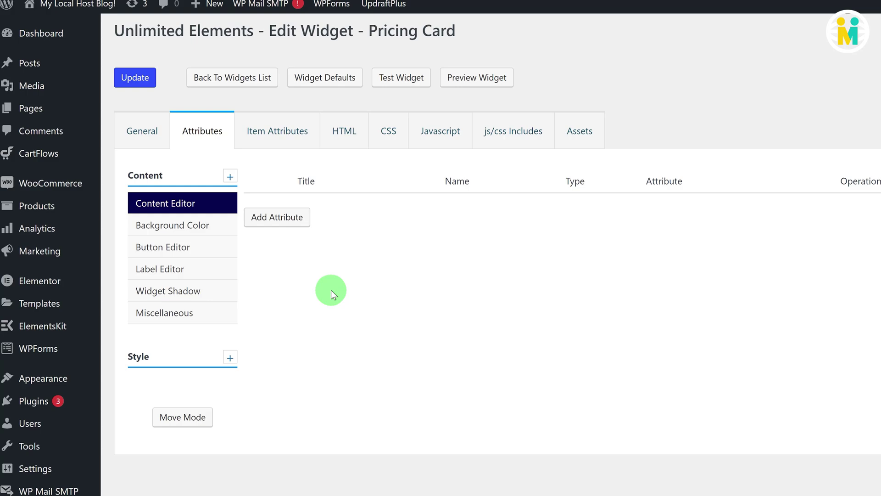
# Add a Text Field attribute to Content Editor titled "Title", named title, with default value "Broadband Max Ultra" and font editing allowed
pyautogui.moveTo(211, 203)
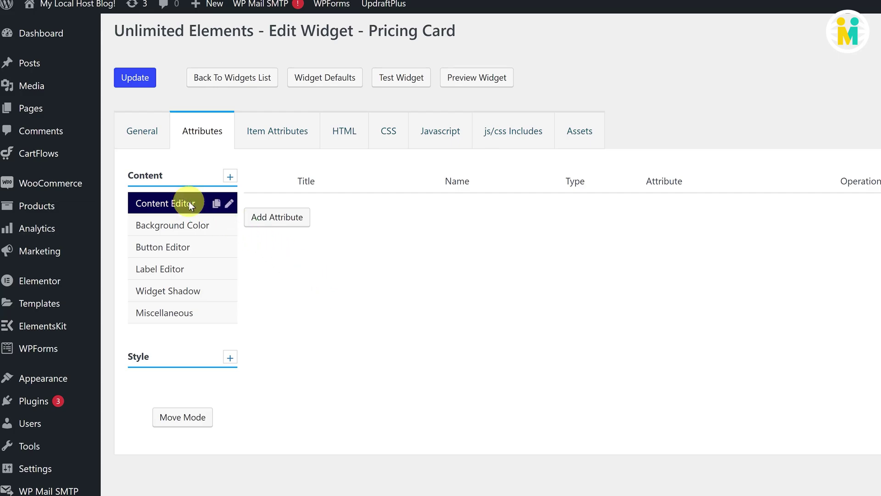
pyautogui.click(278, 219)
pyautogui.click(323, 112)
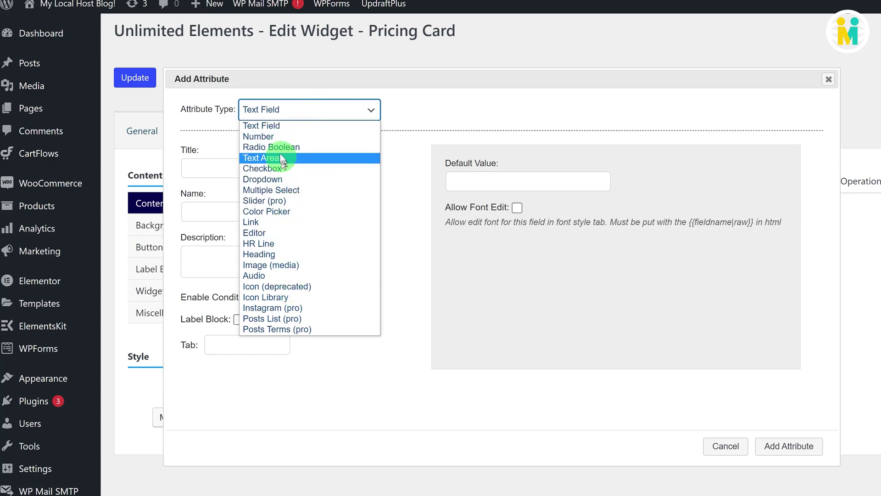
pyautogui.click(275, 125)
pyautogui.click(215, 169)
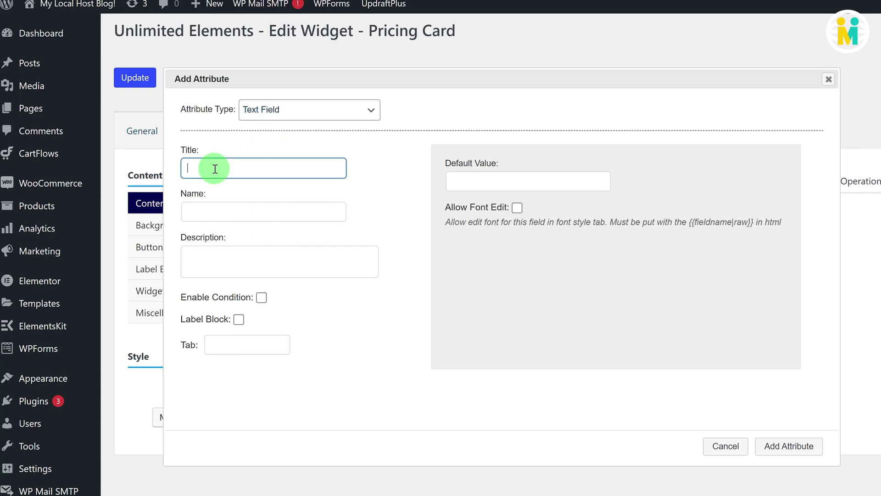
pyautogui.write('Title')
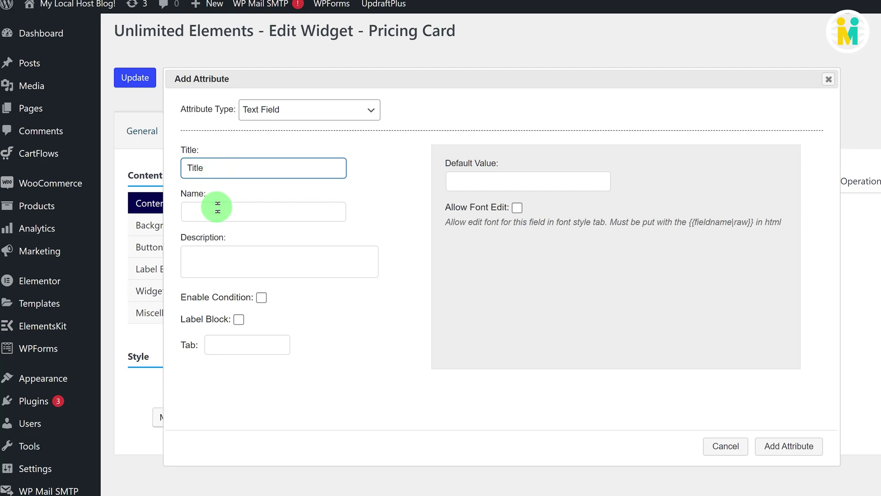
pyautogui.moveTo(219, 210); pyautogui.dragTo(177, 216)
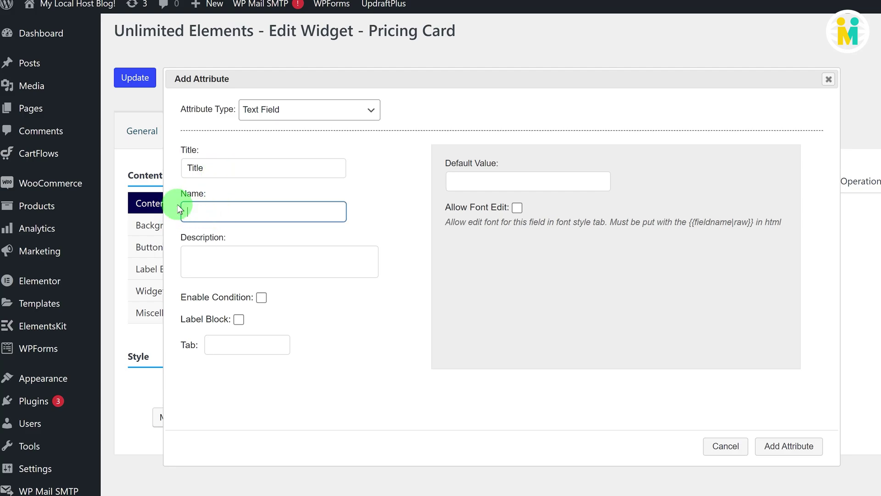
pyautogui.write('title')
pyautogui.click(457, 184)
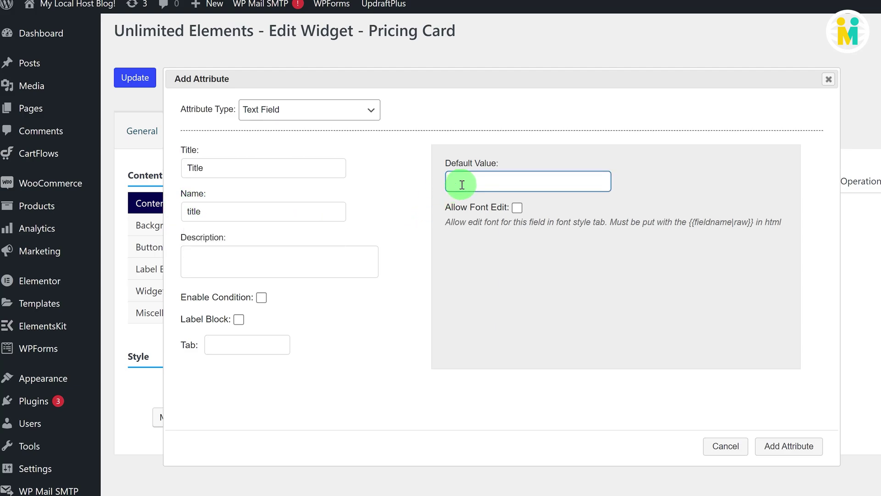
pyautogui.write('Broadband Max Ultra')
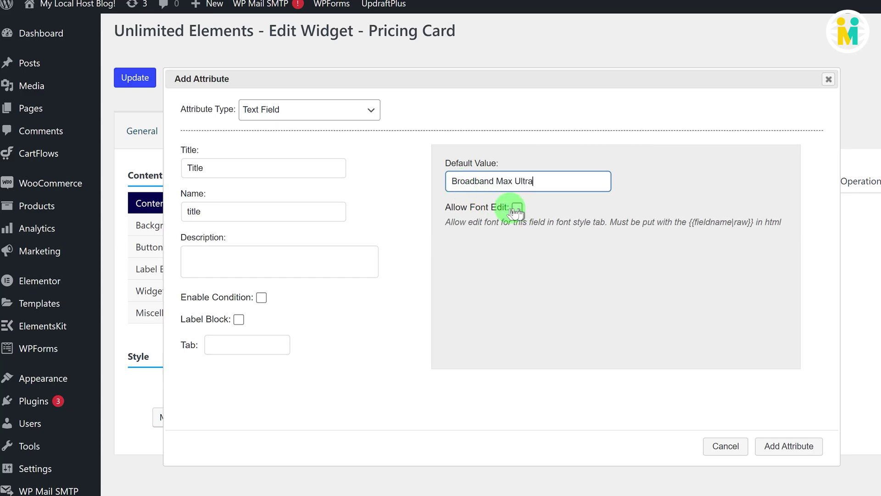
pyautogui.click(519, 209)
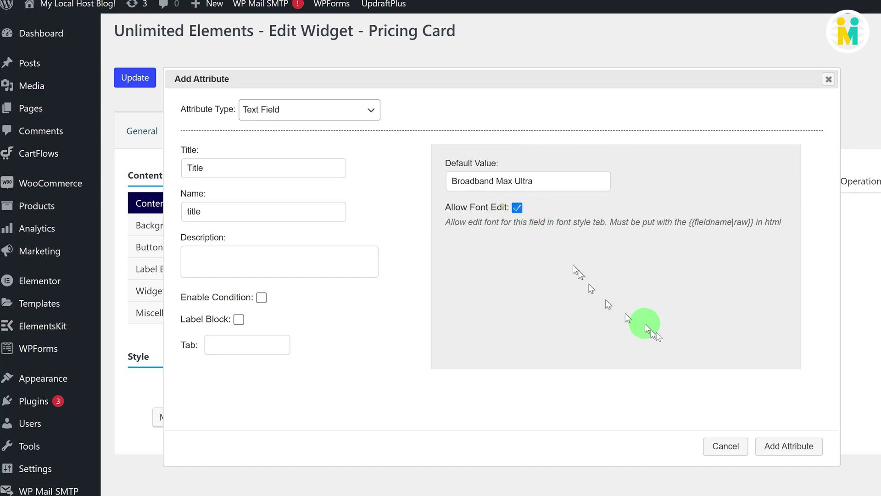
pyautogui.click(790, 446)
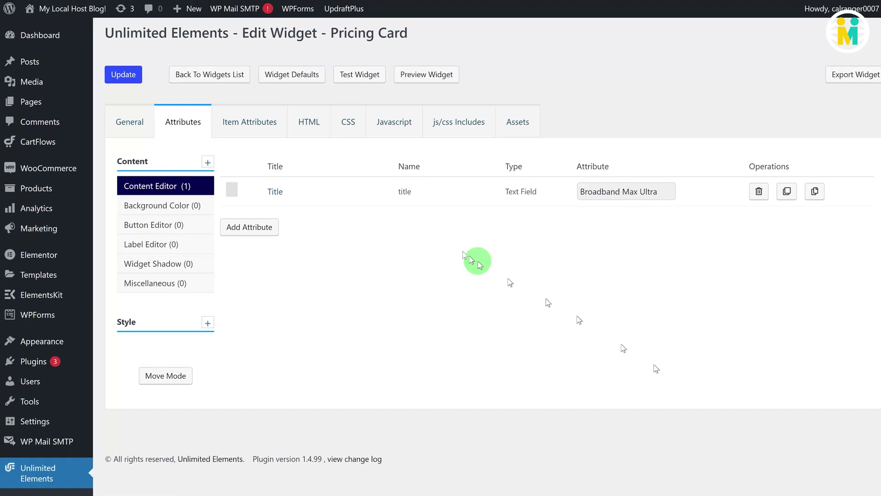
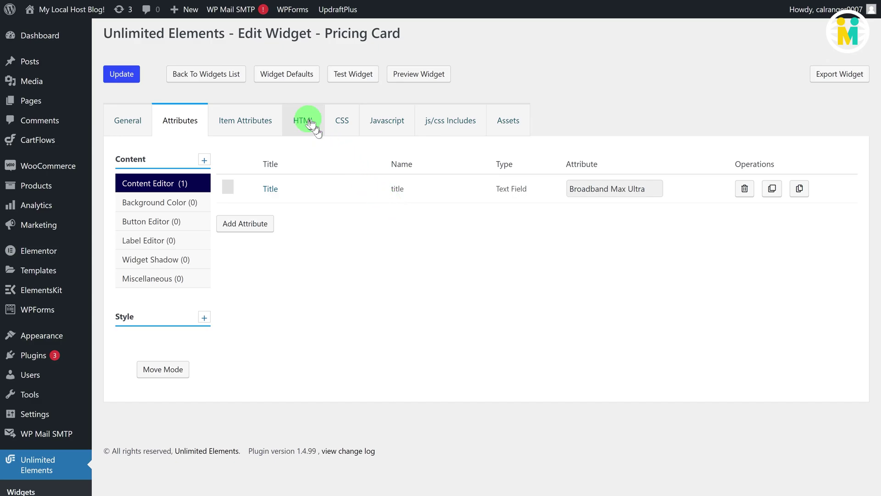
# Check the {{title|raw}} placeholder in the Widget HTML against the attribute variable and update the widget
pyautogui.click(304, 120)
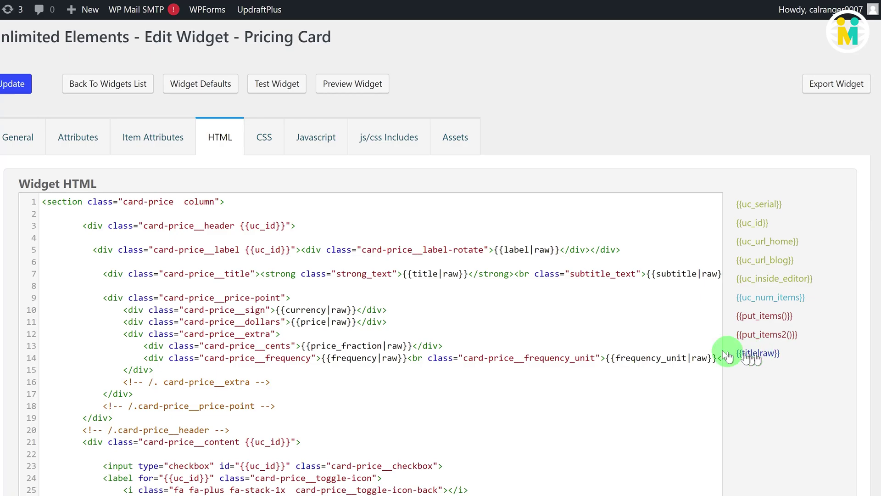
pyautogui.moveTo(761, 358); pyautogui.dragTo(463, 275)
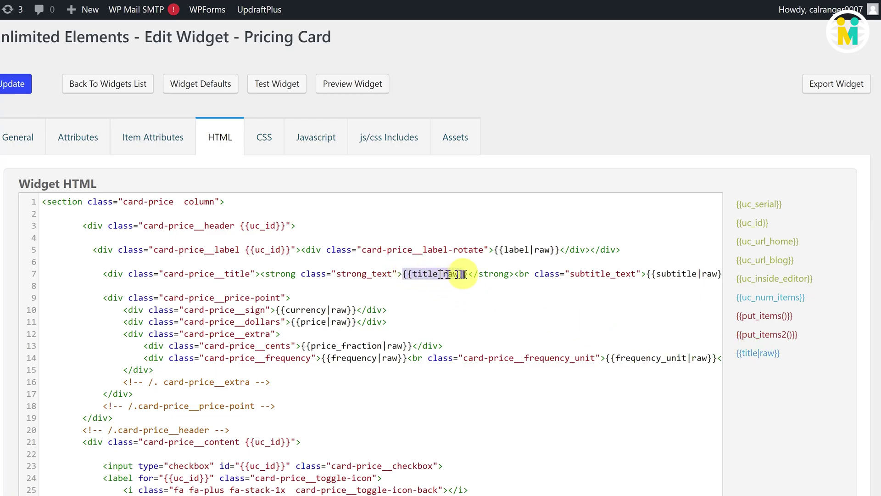
pyautogui.click(760, 357)
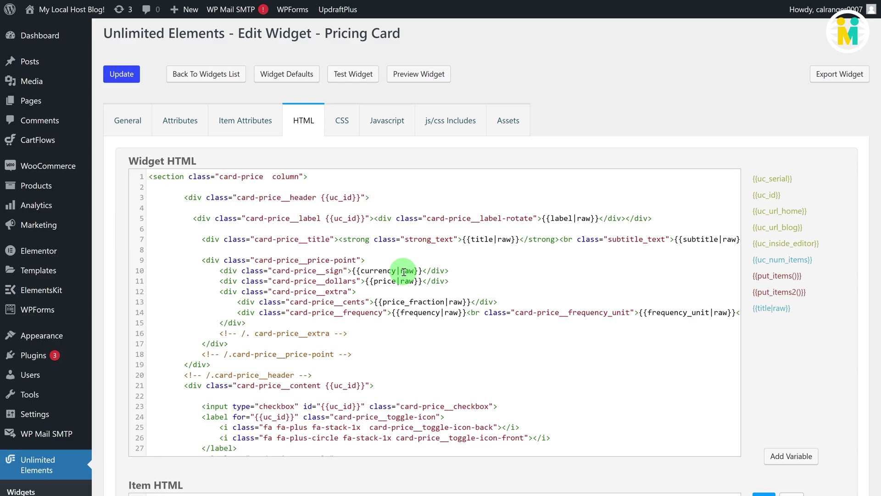
pyautogui.click(119, 78)
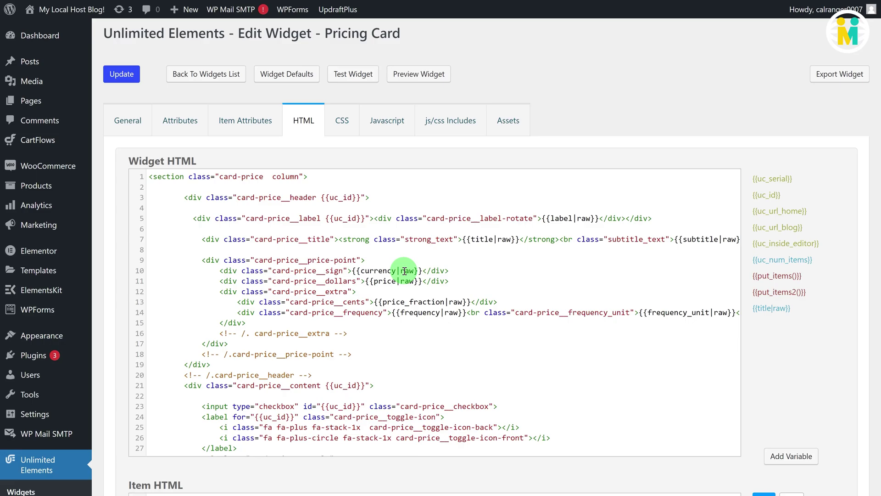
# Add a Text Field attribute to Content Editor titled "Subtitle", named subtitle, with default value "Start At" and font editing allowed
pyautogui.click(184, 119)
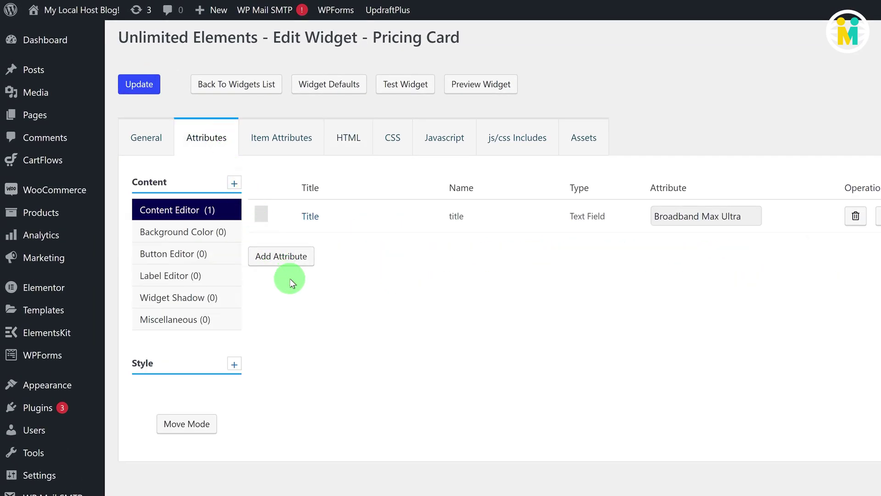
pyautogui.click(283, 256)
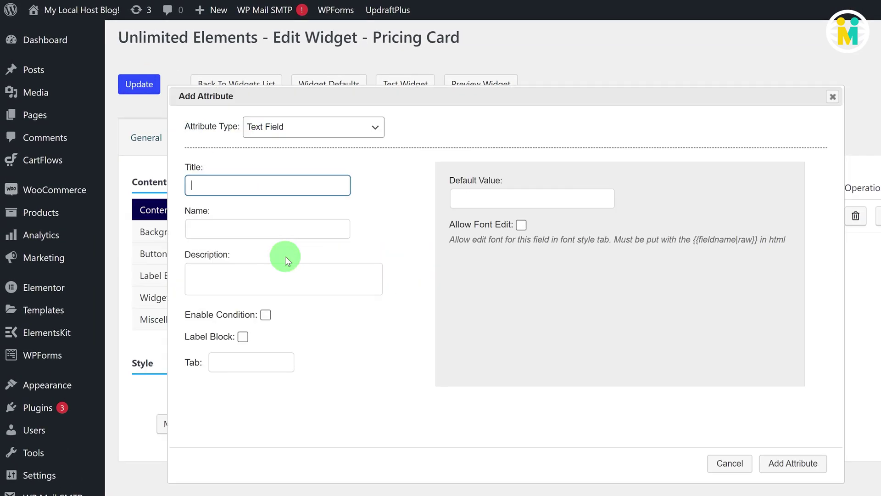
pyautogui.click(262, 181)
pyautogui.write('Subtitle')
pyautogui.click(213, 230)
pyautogui.write('subtitle')
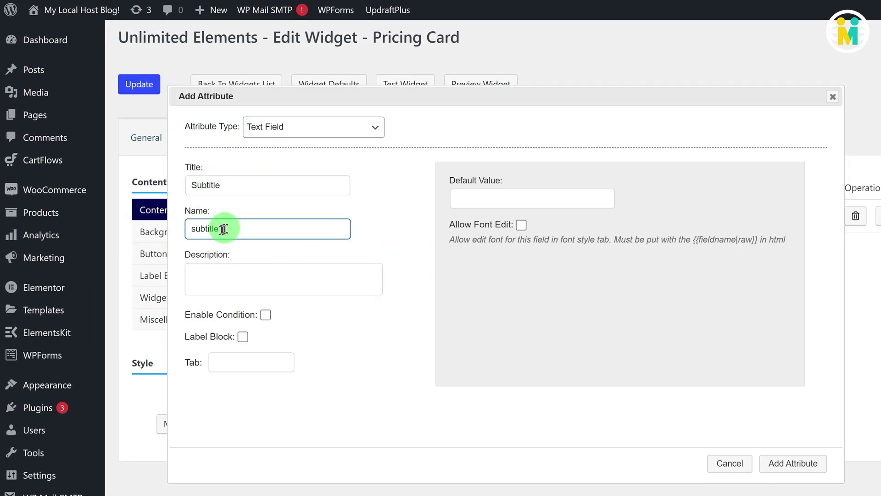
pyautogui.moveTo(225, 229); pyautogui.dragTo(183, 230)
pyautogui.write('e')
pyautogui.click(464, 202)
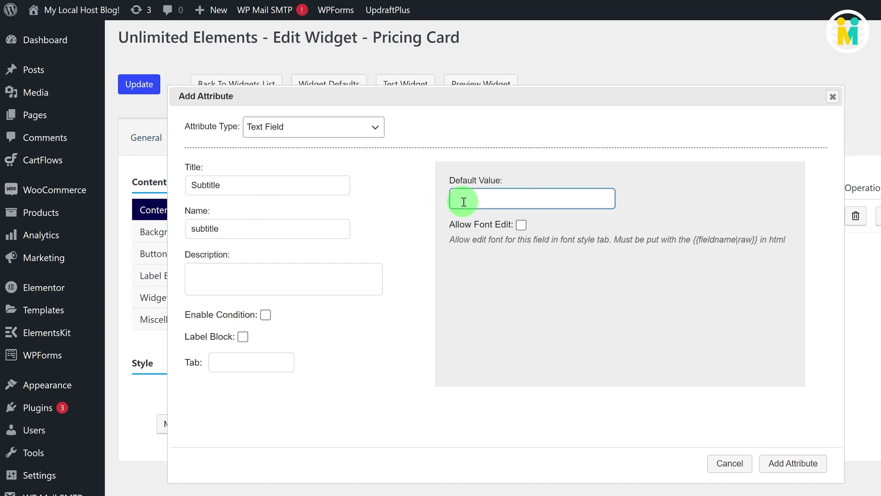
pyautogui.write('Start At')
pyautogui.click(522, 225)
pyautogui.click(787, 464)
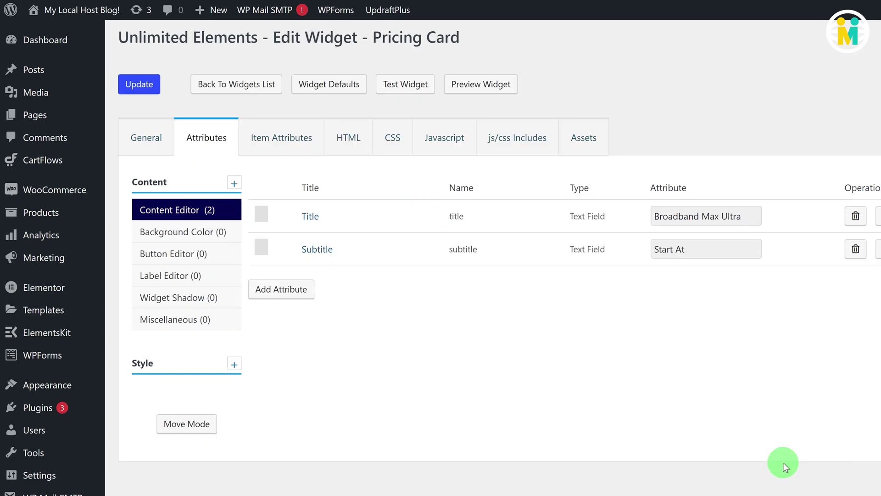
# Add a Text Field attribute titled "Currency", named currency, with default value "$" and font editing allowed
pyautogui.click(292, 295)
pyautogui.click(243, 181)
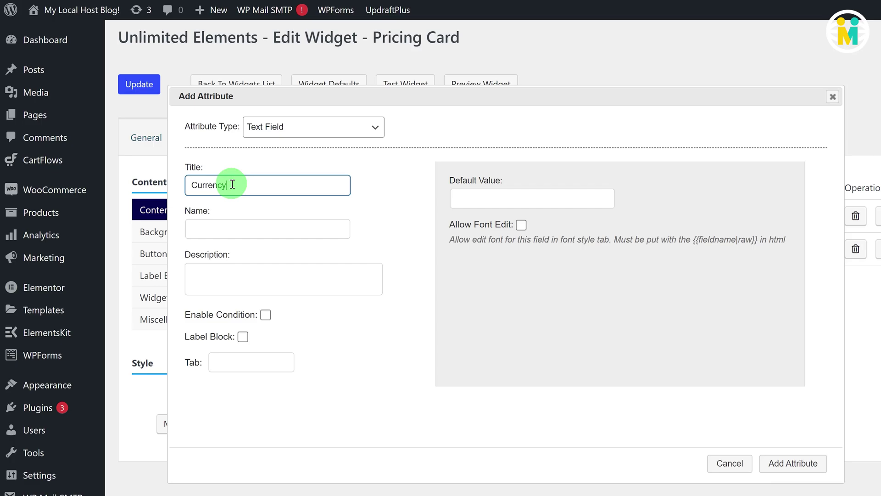
pyautogui.press('Tab')
pyautogui.write('currency')
pyautogui.click(456, 198)
pyautogui.write('$')
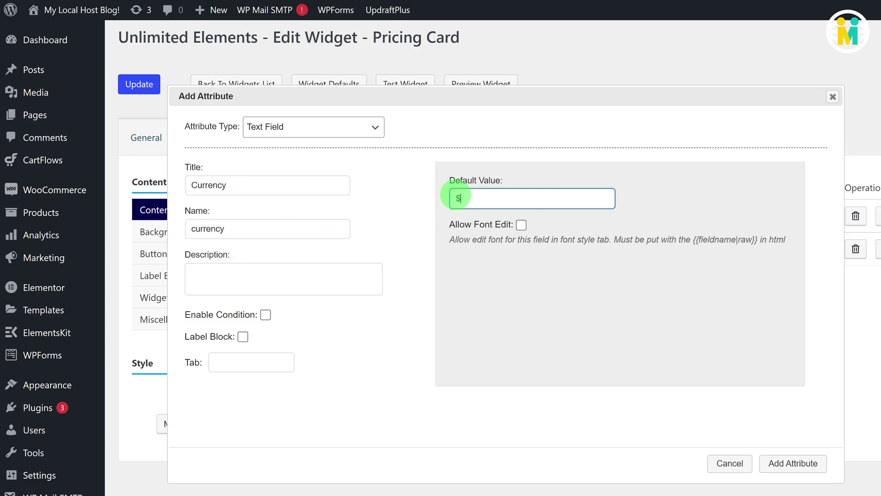
pyautogui.click(522, 225)
pyautogui.click(787, 463)
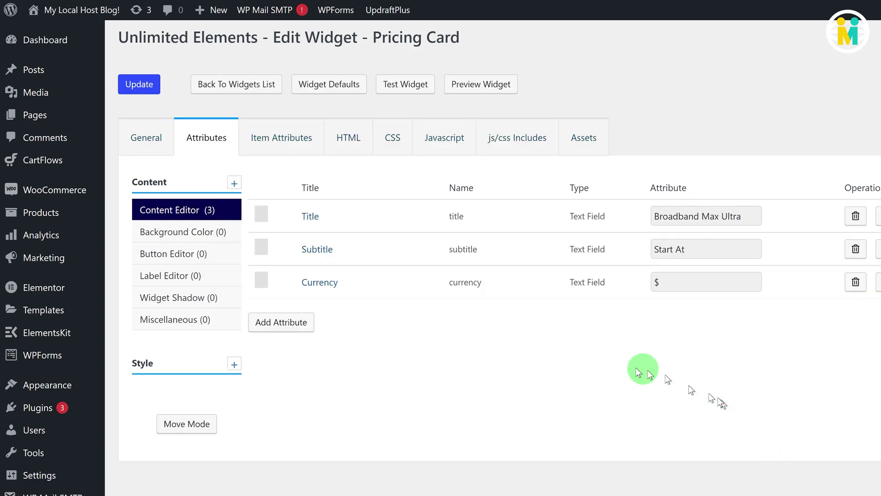
# Add a Text Field attribute titled "Price", named price, with default value 47 and font editing allowed
pyautogui.click(284, 322)
pyautogui.click(252, 185)
pyautogui.write('Price')
pyautogui.click(250, 229)
pyautogui.write('price')
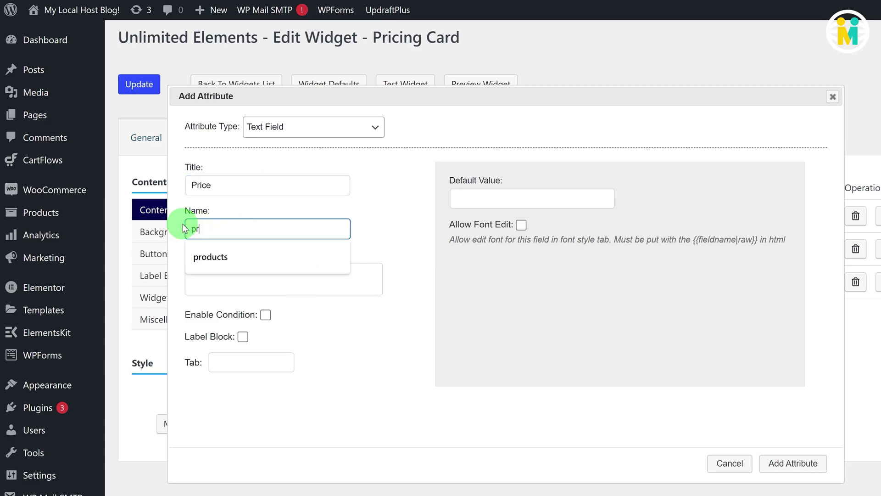
pyautogui.click(492, 199)
pyautogui.click(521, 225)
pyautogui.click(787, 464)
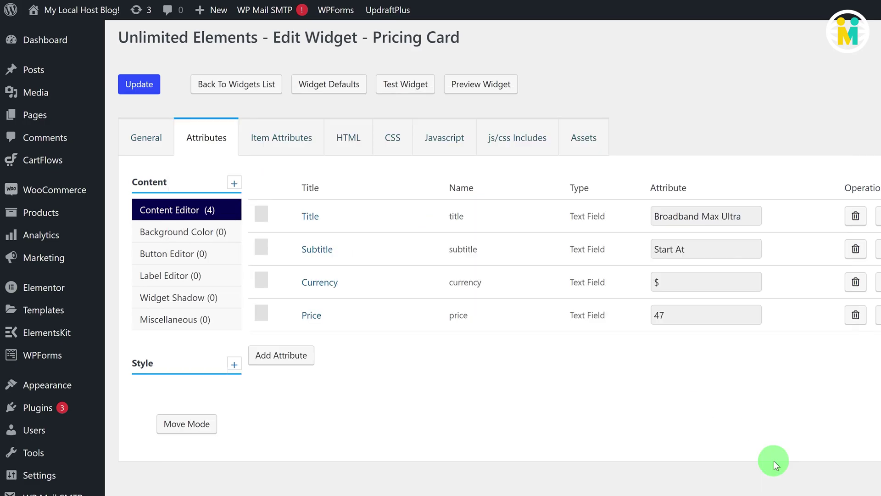
# Add a Text Field attribute titled "Price Fraction", named price_fraction, with default value 99 and font editing allowed
pyautogui.click(304, 354)
pyautogui.click(201, 184)
pyautogui.write('Price Fraction')
pyautogui.click(189, 233)
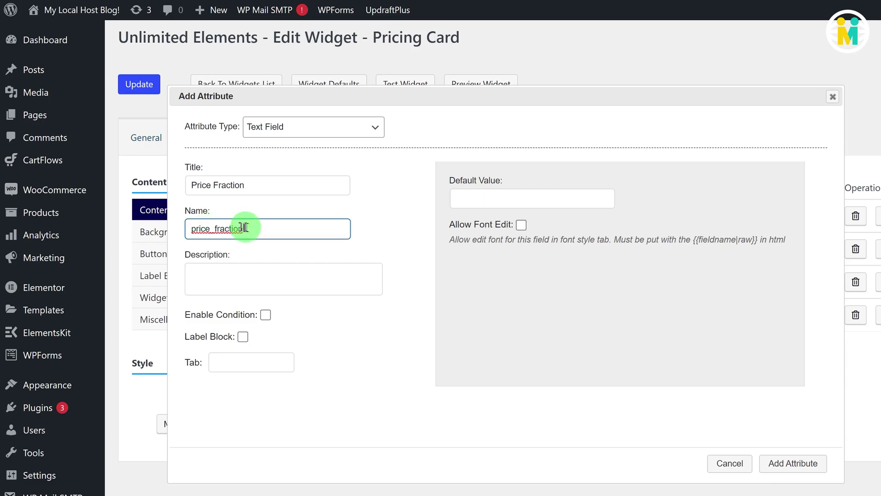
pyautogui.doubleClick(188, 233)
pyautogui.write('price_fraction')
pyautogui.click(463, 198)
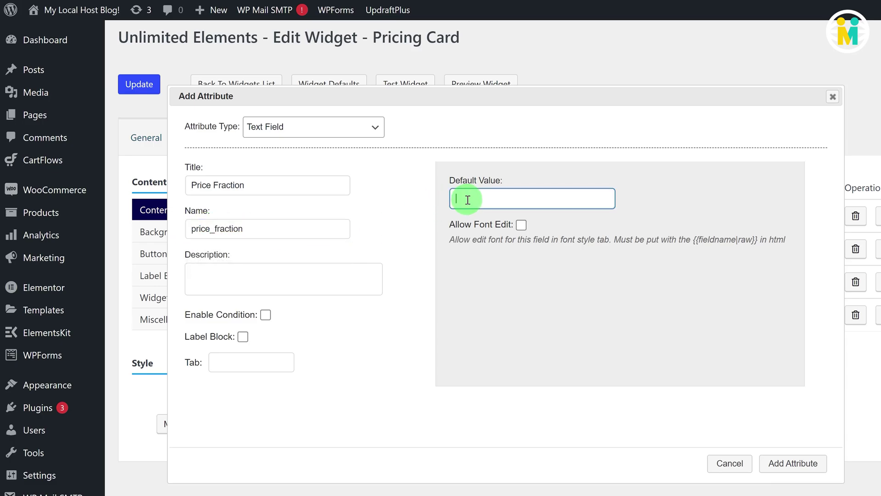
pyautogui.write('99')
pyautogui.click(522, 225)
pyautogui.click(771, 455)
# Add a Text Field attribute titled "Frequency", named frequency, with default value "Per" and font editing allowed
pyautogui.click(280, 386)
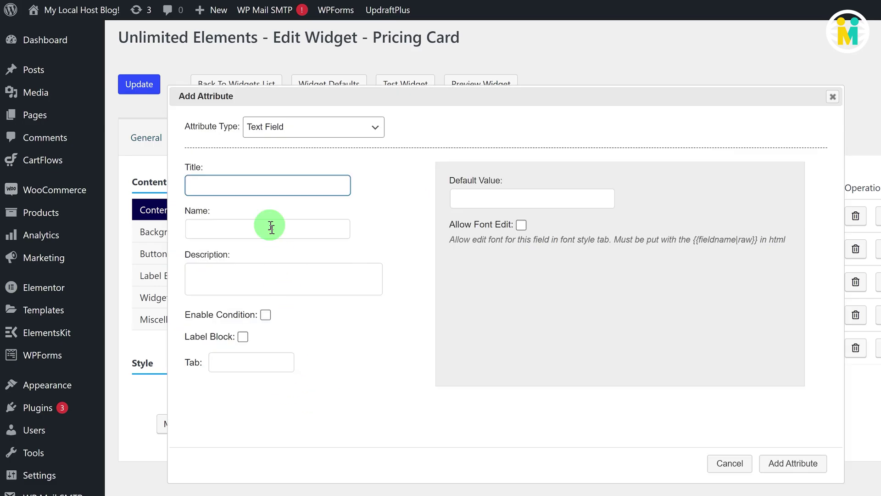
pyautogui.write('Frequency')
pyautogui.click(241, 228)
pyautogui.moveTo(242, 228); pyautogui.dragTo(174, 232)
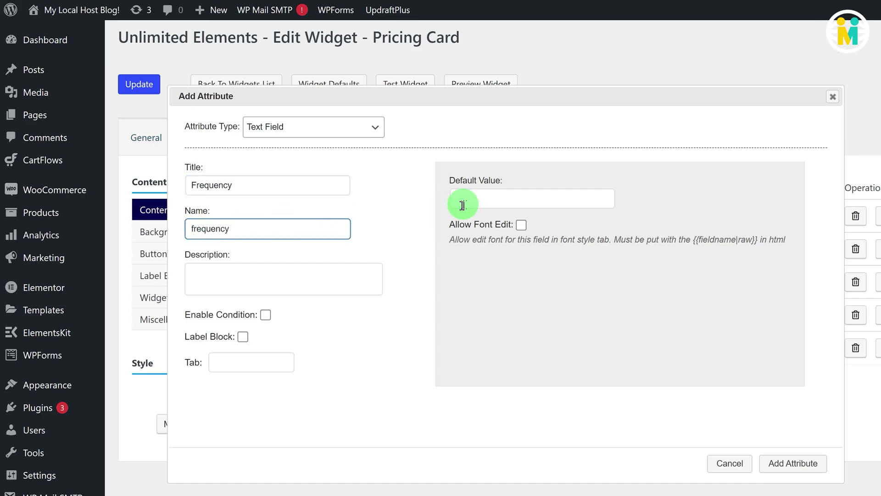
pyautogui.click(463, 200)
pyautogui.write('Per')
pyautogui.click(521, 225)
pyautogui.click(781, 463)
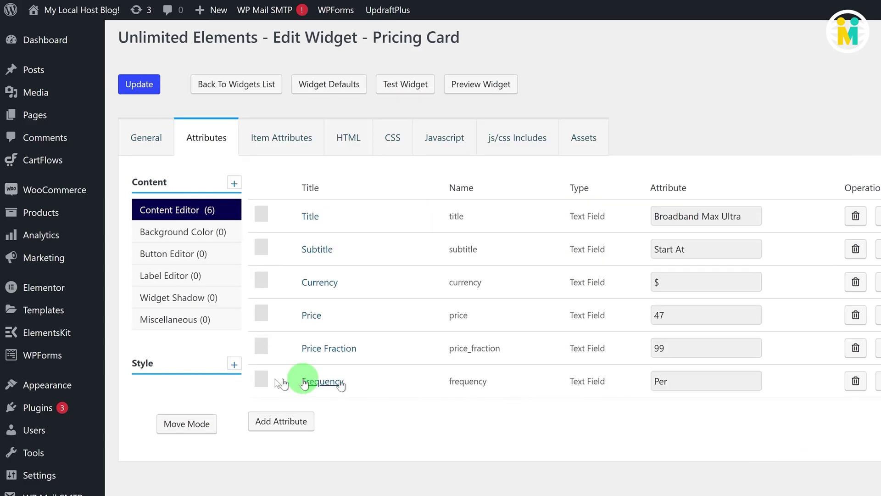
# Add a Text Field attribute titled "Frequency Unit", named frequency_unit, with default value "Month" and font editing allowed
pyautogui.click(280, 420)
pyautogui.write('Frequency Unit')
pyautogui.moveTo(230, 224); pyautogui.dragTo(144, 229)
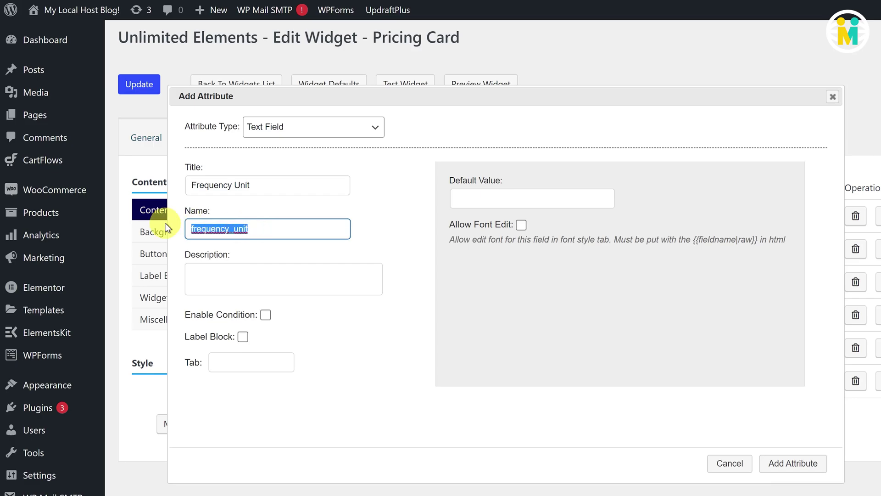
pyautogui.click(466, 201)
pyautogui.write('Month')
pyautogui.click(521, 225)
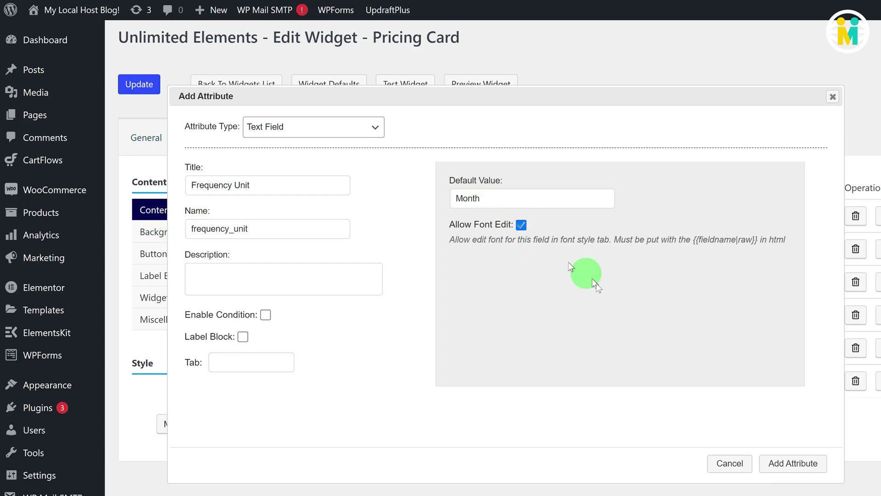
pyautogui.click(792, 463)
# Add a Text Field attribute titled "Label", named label, with default value "Popular" and font editing allowed
pyautogui.click(288, 453)
pyautogui.write('Label')
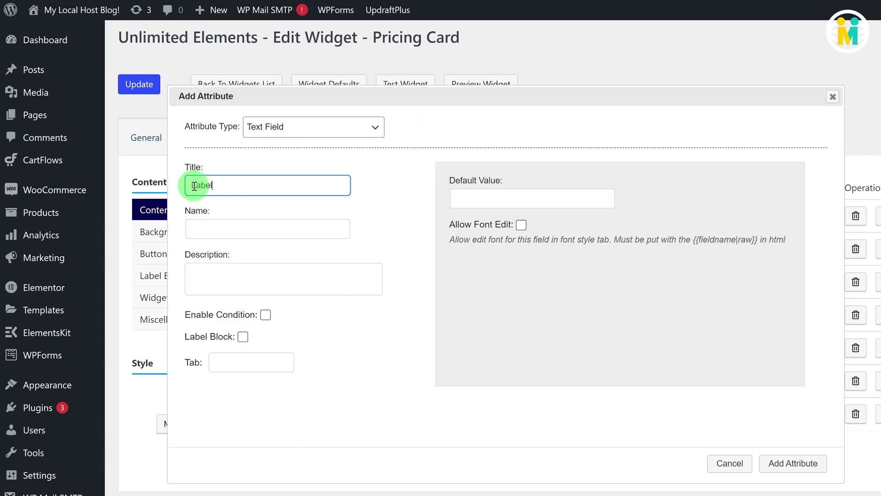
pyautogui.moveTo(216, 228); pyautogui.dragTo(182, 232)
pyautogui.click(456, 201)
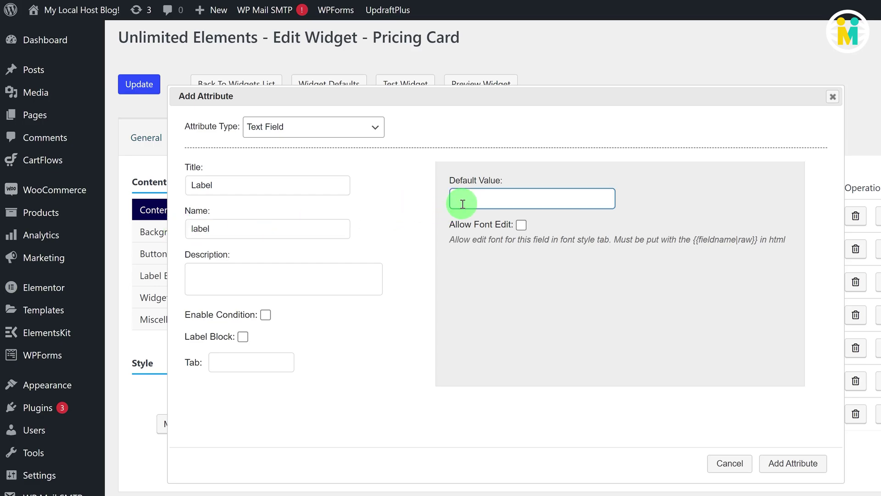
pyautogui.write('Popular')
pyautogui.click(521, 225)
pyautogui.click(793, 463)
# In the Background Color section, start a Color Picker attribute titled "Header BG Color" and named header_bg_color
pyautogui.click(197, 231)
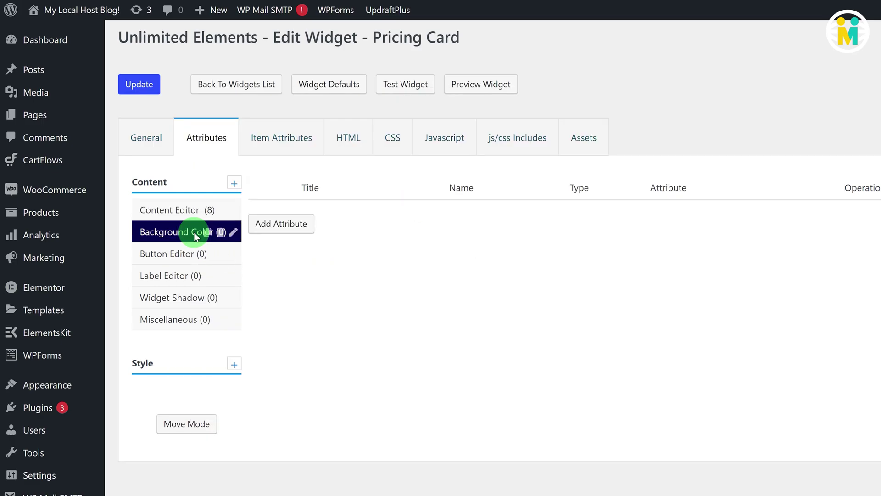
pyautogui.click(285, 222)
pyautogui.click(329, 133)
pyautogui.click(285, 243)
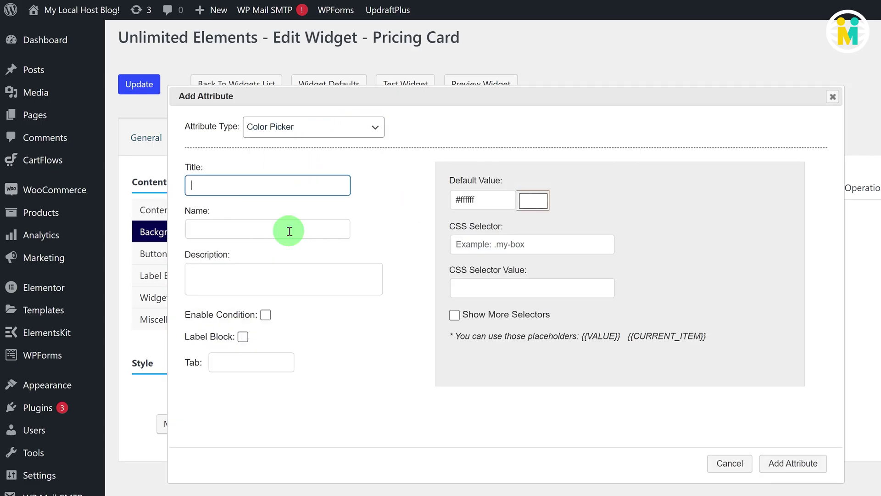
pyautogui.click(262, 183)
pyautogui.write('Header BG Color')
pyautogui.moveTo(245, 228); pyautogui.dragTo(152, 225)
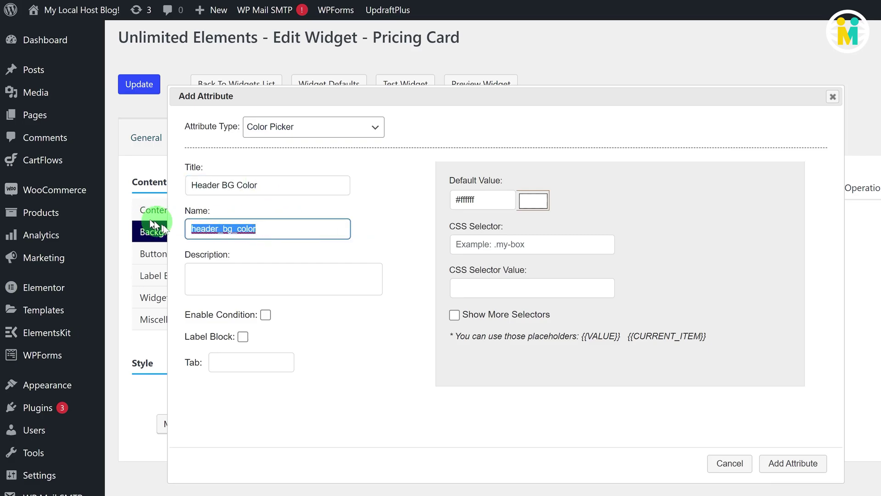
pyautogui.click(264, 229)
# Give the header color attribute default #000000, CSS selector .card-price__header and a background selector value, and add it
pyautogui.doubleClick(487, 202)
pyautogui.write('000000')
pyautogui.click(489, 237)
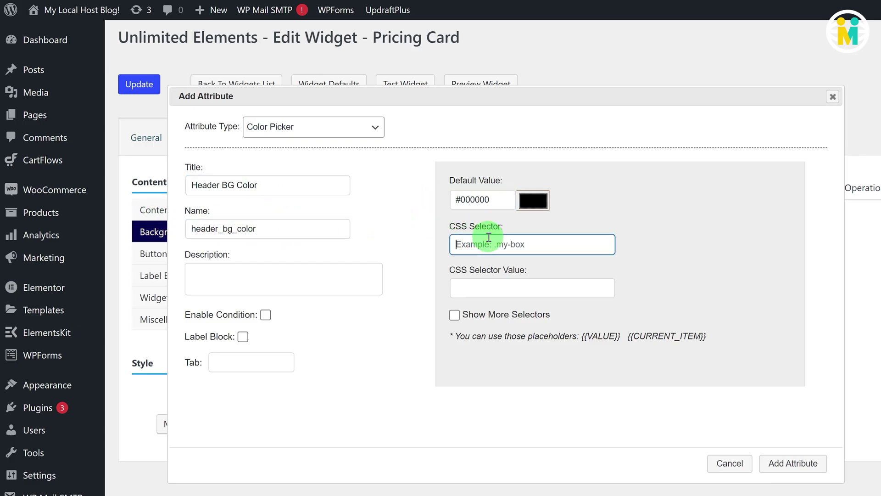
pyautogui.click(494, 283)
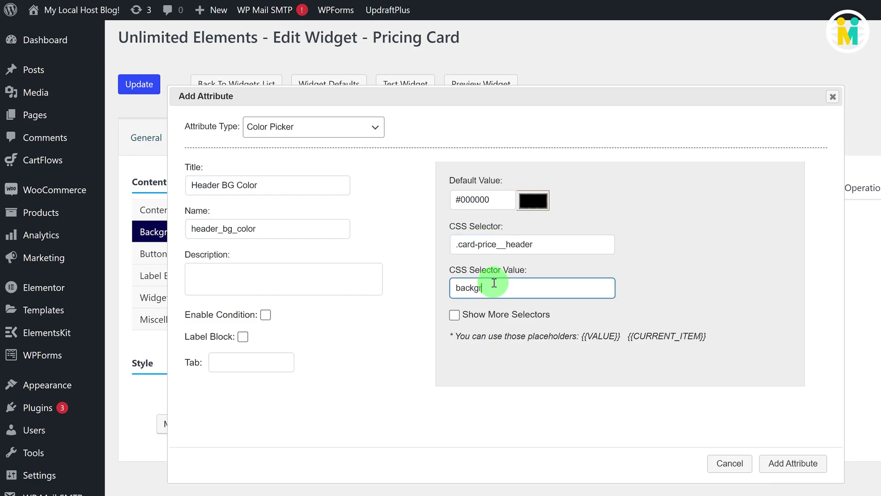
pyautogui.click(791, 463)
# Add a Color Picker attribute titled "Features BG Color", named features_bg_color, with default #ffffff, CSS selector .card-price__content and a background-color selector value
pyautogui.click(281, 256)
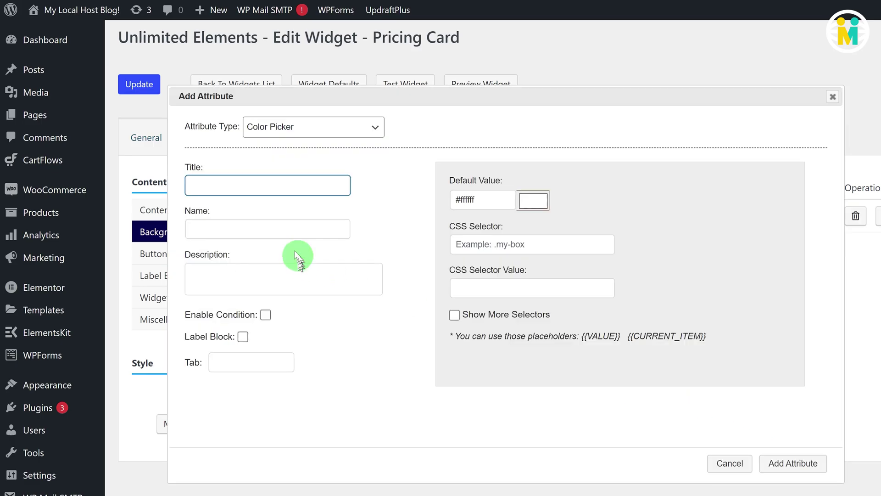
pyautogui.write('Features BG Color')
pyautogui.click(196, 228)
pyautogui.doubleClick(190, 228)
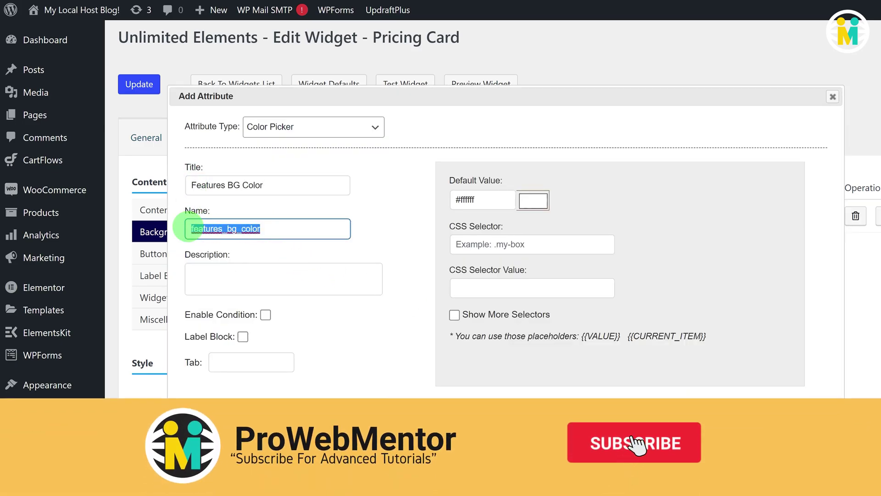
pyautogui.write('features_bg_color')
pyautogui.moveTo(508, 199); pyautogui.dragTo(437, 202)
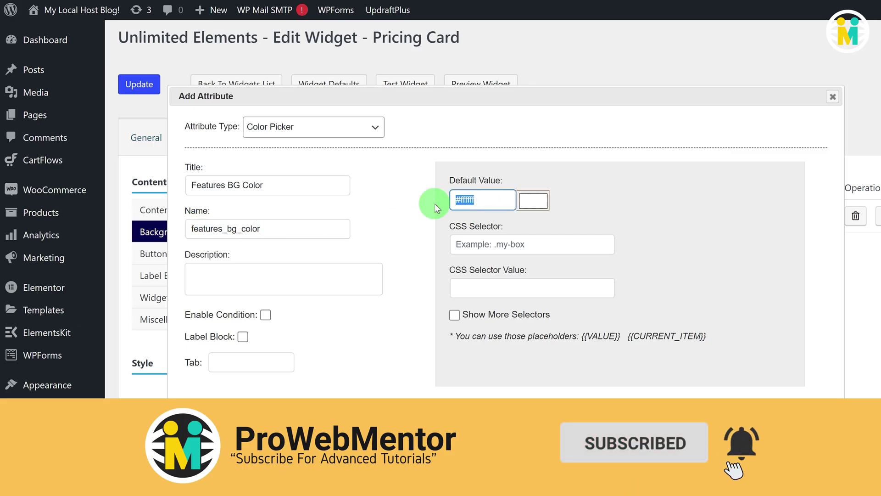
pyautogui.click(490, 240)
pyautogui.write('.card-price__content')
pyautogui.click(492, 288)
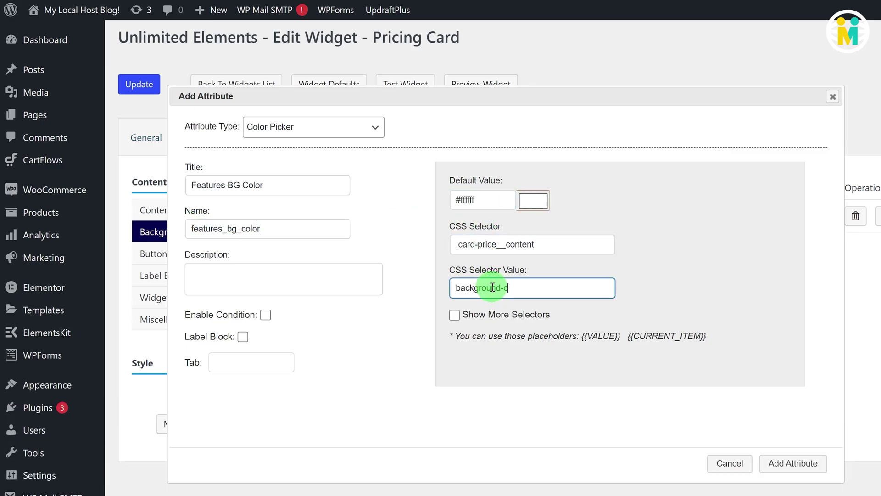
pyautogui.click(793, 463)
# Start another Color Picker attribute titled "Footer BG Color" and named footer_bg_color
pyautogui.click(294, 291)
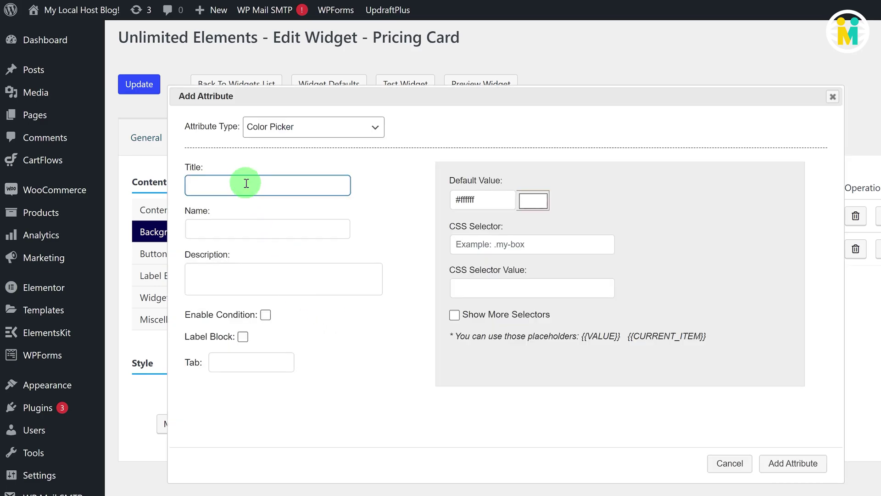
pyautogui.write('Footer BG Color')
pyautogui.click(246, 228)
pyautogui.moveTo(246, 228); pyautogui.dragTo(196, 228)
pyautogui.write('footer_bg_color')
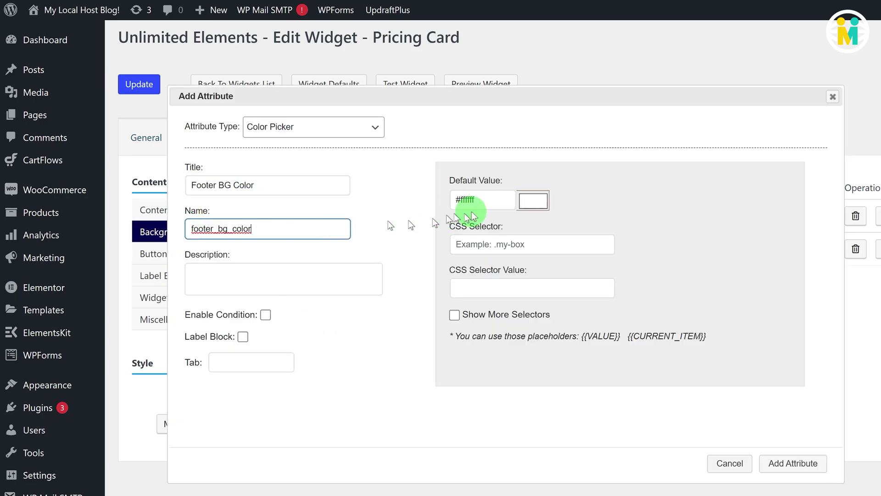
# Give the footer color attribute default #d9272d, CSS selector .card-price__footer and selector value "background-color: {{VALUE}};", and add it
pyautogui.moveTo(472, 213); pyautogui.dragTo(503, 197)
pyautogui.write('#d9272d')
pyautogui.click(502, 242)
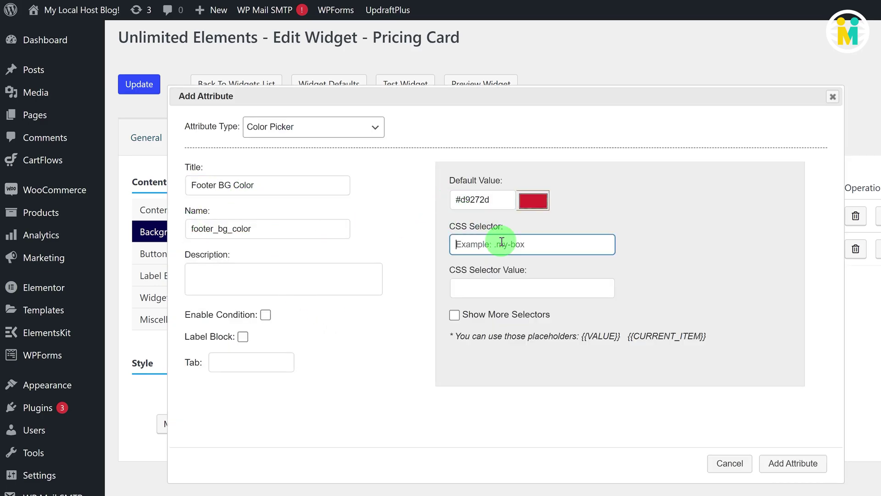
pyautogui.write('.card-price__footer')
pyautogui.click(486, 289)
pyautogui.write('background-color: {{VA')
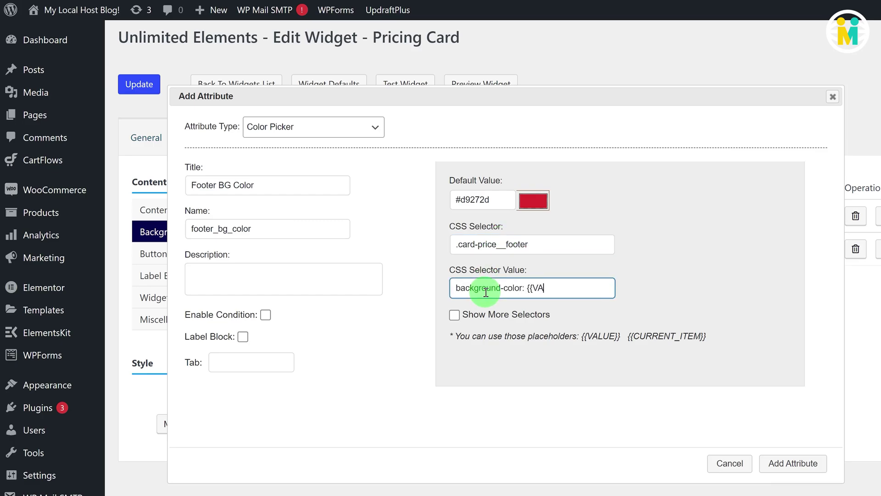
pyautogui.write('LUE}};')
pyautogui.click(793, 463)
# In the Button Editor section, add a Text Field attribute titled "Button Text", named button_text, with default value "Order Now"
pyautogui.click(197, 253)
pyautogui.click(282, 225)
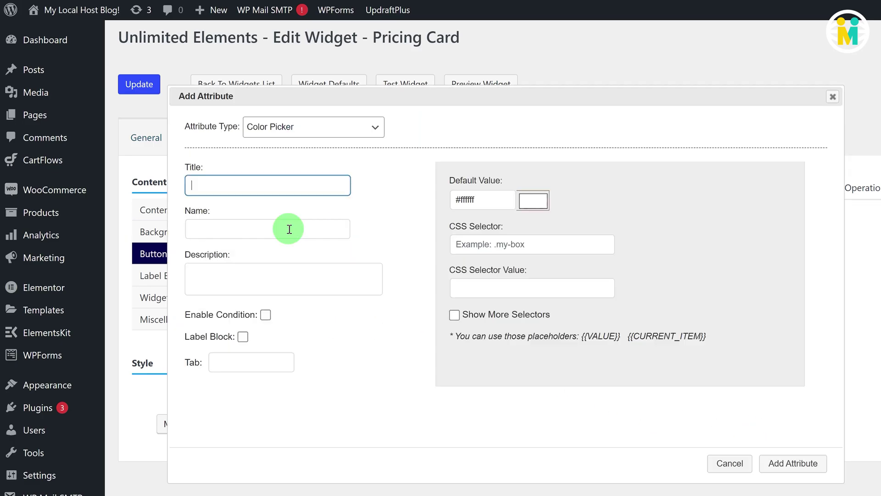
pyautogui.click(374, 127)
pyautogui.click(264, 140)
pyautogui.click(297, 187)
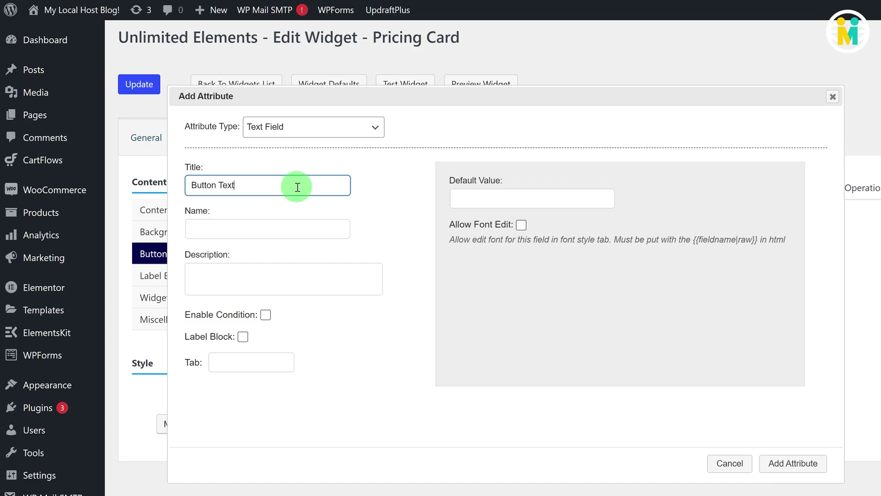
pyautogui.click(281, 228)
pyautogui.moveTo(282, 228); pyautogui.dragTo(181, 229)
pyautogui.click(181, 230)
pyautogui.click(506, 200)
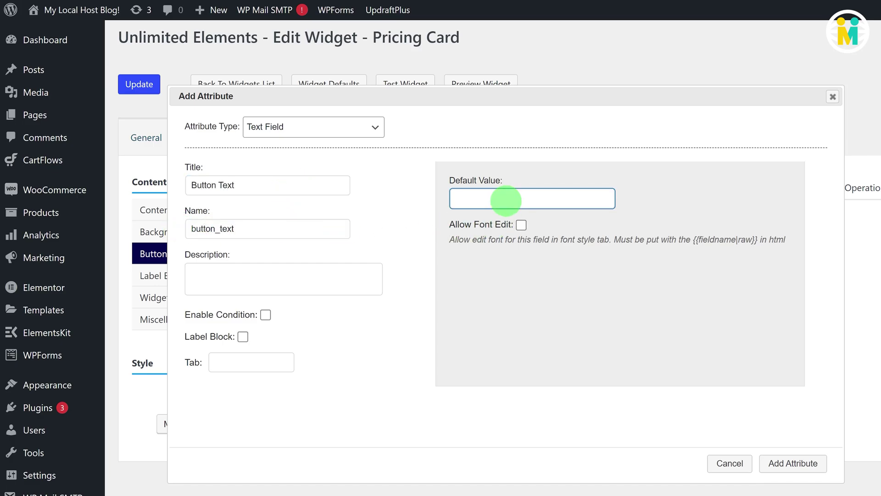
pyautogui.click(793, 463)
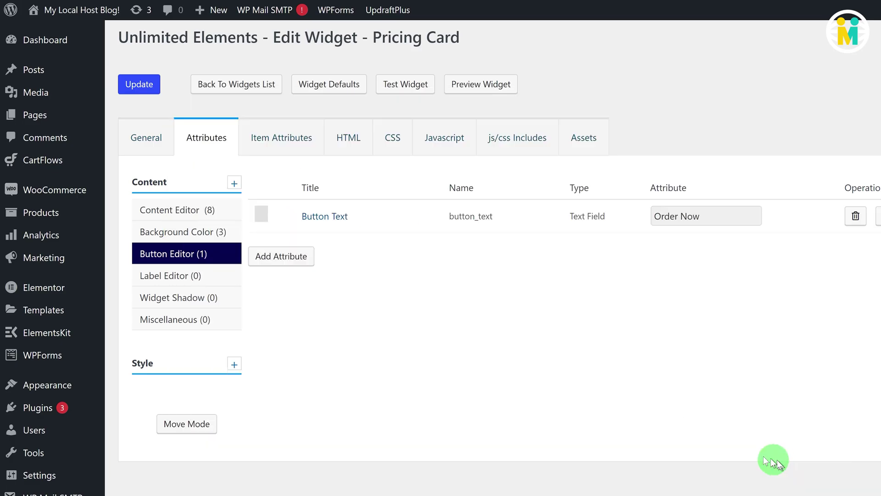
# Add an Icon Library attribute titled "Icon", named icon, with default value "fas fa-chevron-right"
pyautogui.click(289, 255)
pyautogui.click(309, 138)
pyautogui.click(303, 243)
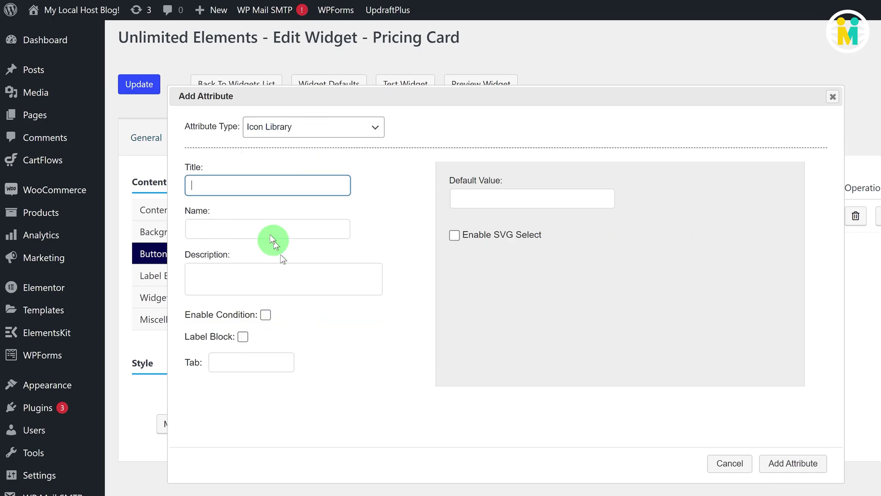
pyautogui.click(255, 186)
pyautogui.write('Icon')
pyautogui.moveTo(248, 228); pyautogui.dragTo(178, 228)
pyautogui.click(258, 225)
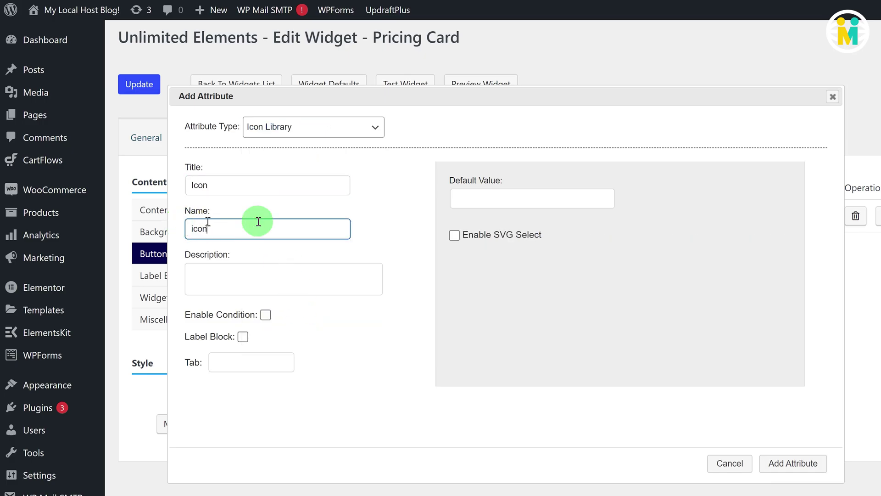
pyautogui.click(463, 200)
pyautogui.write('fas fa-chevron-right')
pyautogui.click(793, 463)
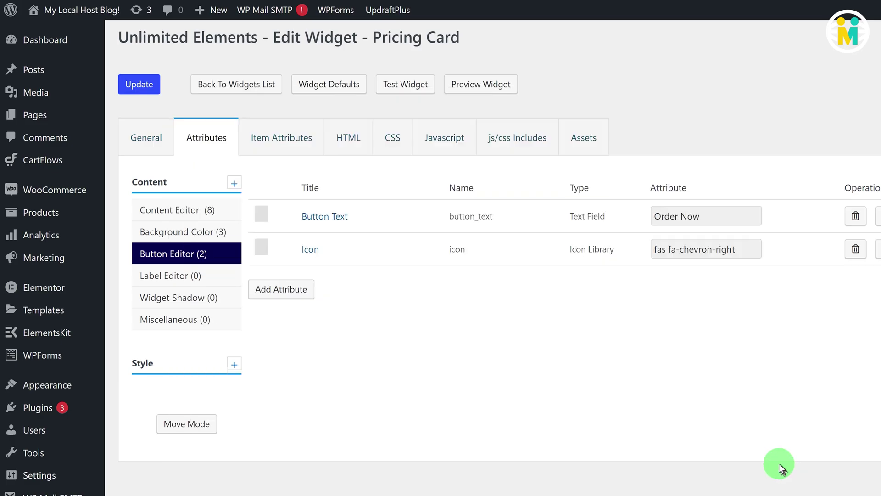
# Add a Typography attribute titled "Button Typography", named button_typography, with CSS selector .card-price__footer
pyautogui.click(277, 290)
pyautogui.click(347, 134)
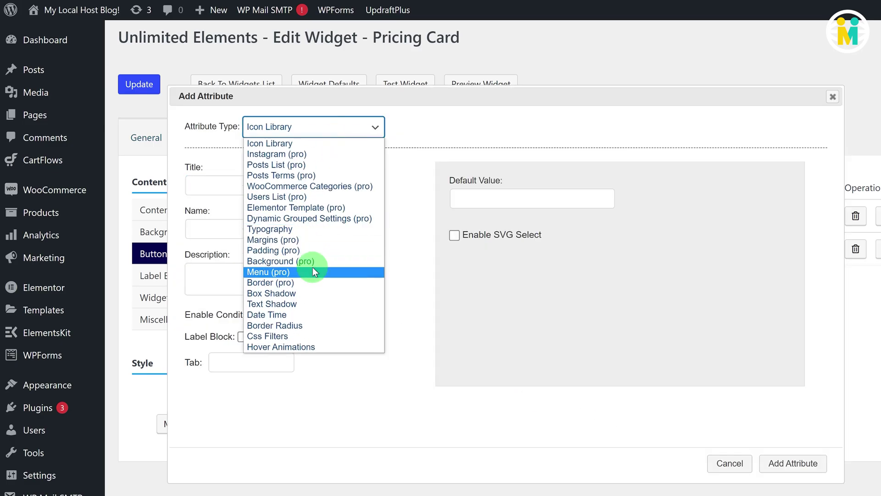
pyautogui.click(284, 177)
pyautogui.click(266, 183)
pyautogui.write('Button Typography')
pyautogui.click(270, 225)
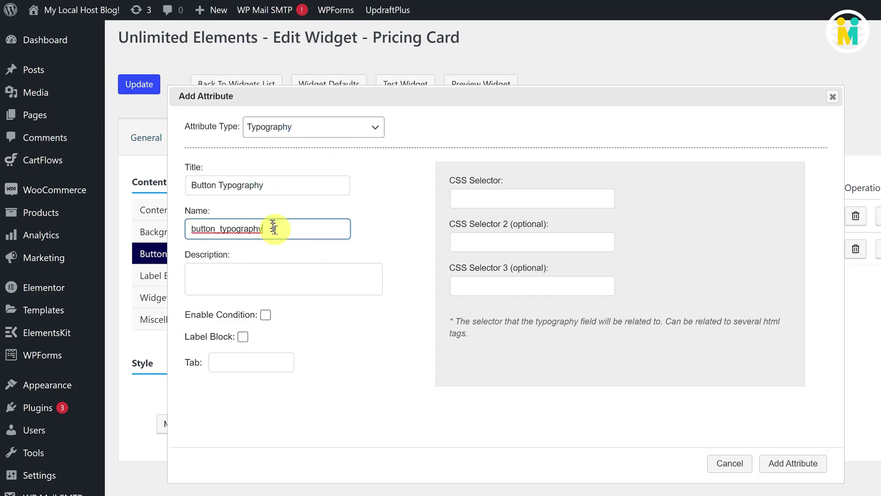
pyautogui.doubleClick(250, 228)
pyautogui.click(260, 226)
pyautogui.click(461, 201)
pyautogui.write('.card')
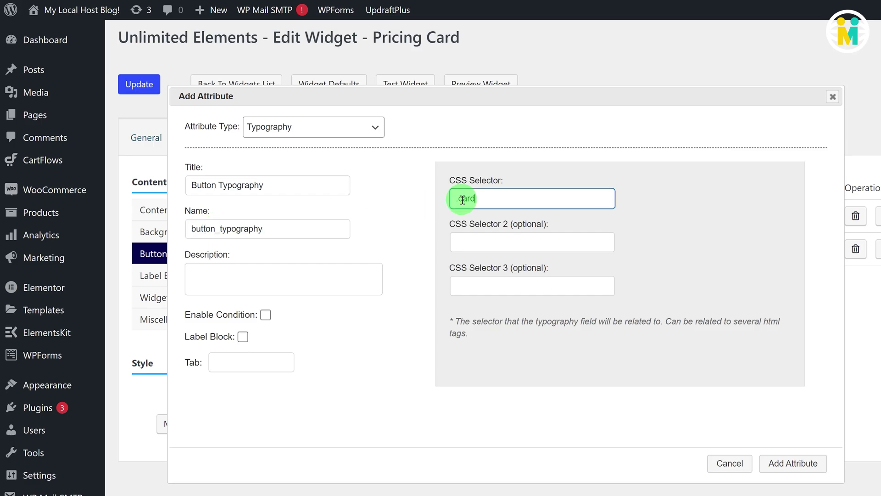
pyautogui.write('-price__footer')
pyautogui.click(793, 463)
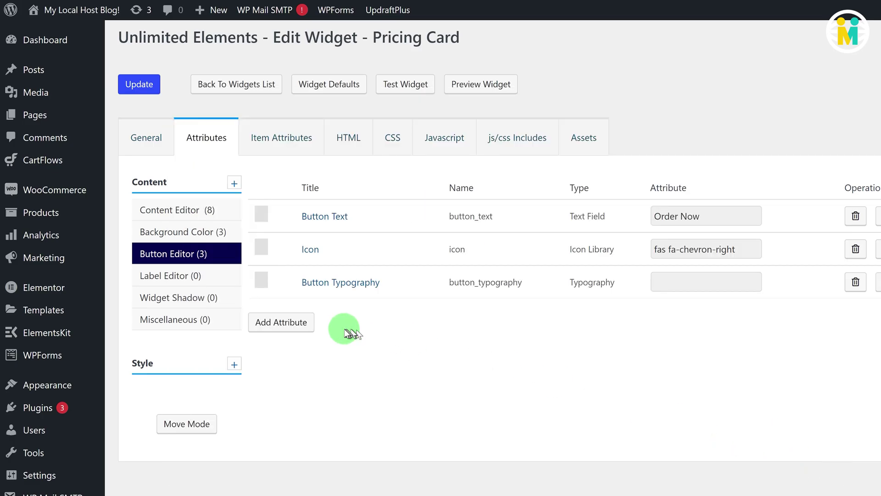
# Add a Link attribute titled "Button Link", named button_link, with default value "#"
pyautogui.click(296, 330)
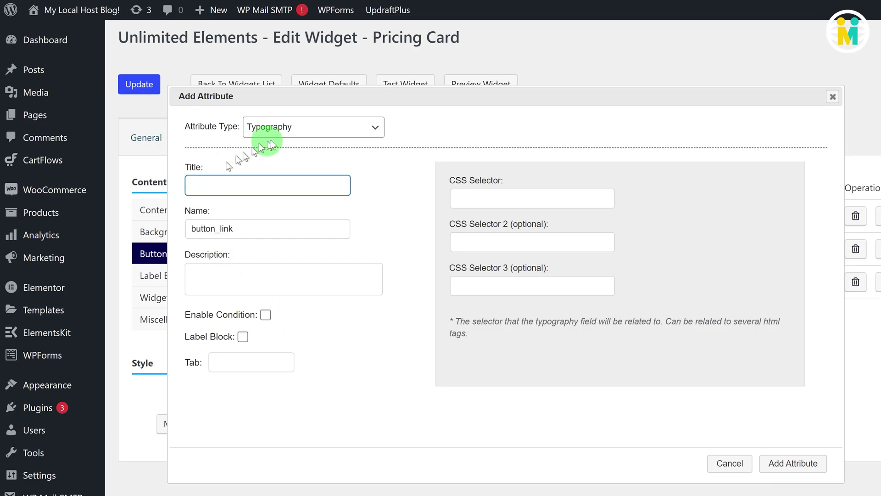
pyautogui.click(266, 129)
pyautogui.click(271, 183)
pyautogui.click(201, 183)
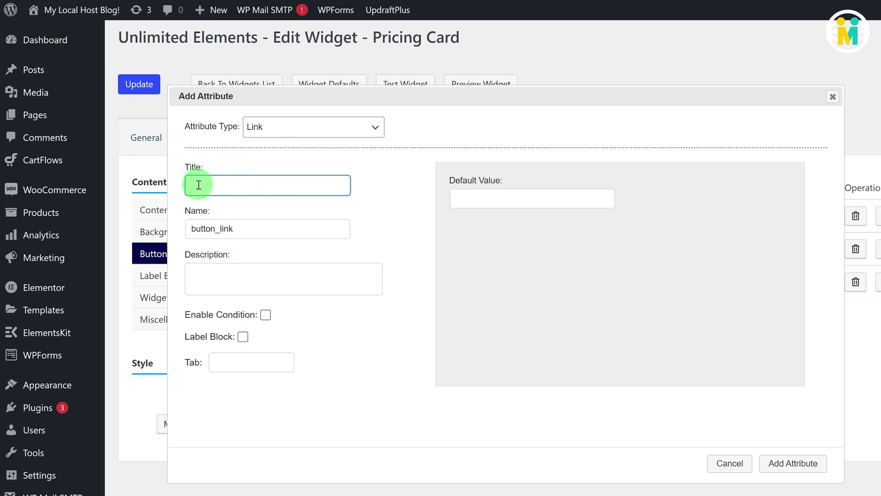
pyautogui.write('Button Link')
pyautogui.moveTo(234, 228); pyautogui.dragTo(186, 226)
pyautogui.write('button_lin')
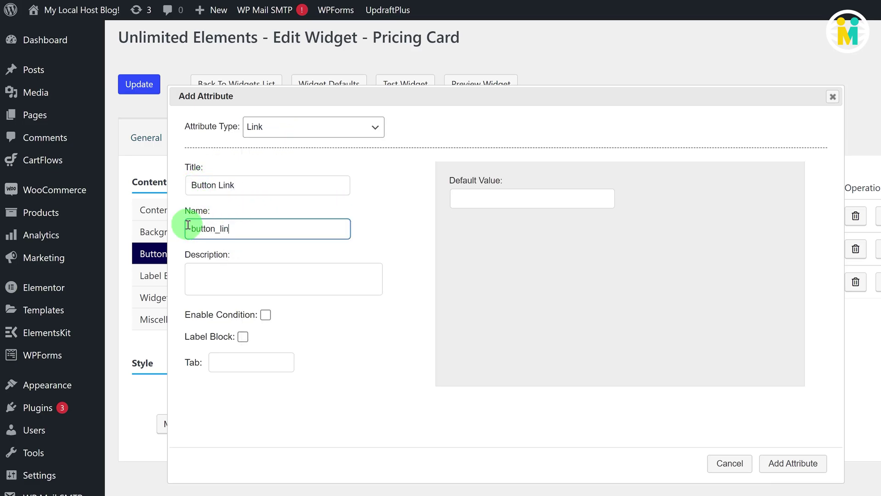
pyautogui.write('k')
pyautogui.click(465, 199)
pyautogui.write('#')
pyautogui.click(791, 463)
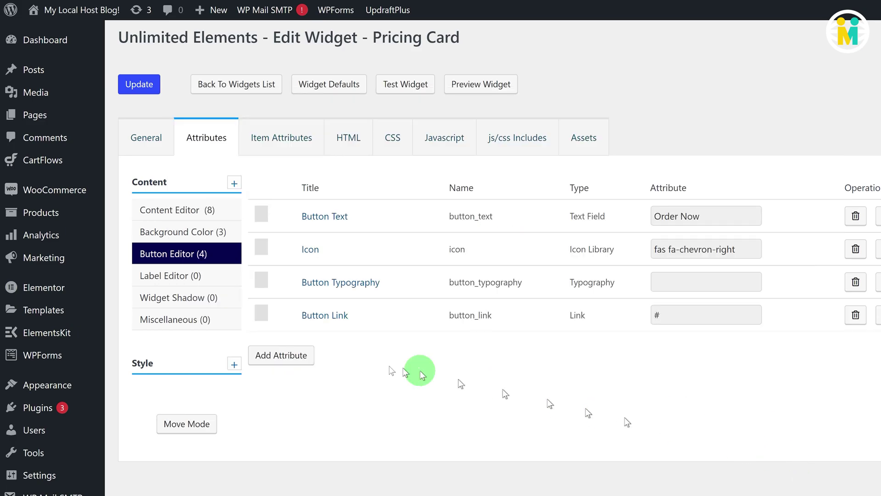
# Add a Color Picker attribute titled "Button Text Color", named button_text_color, with default value #ffffff and CSS selector .card-price__footer
pyautogui.click(279, 355)
pyautogui.click(321, 128)
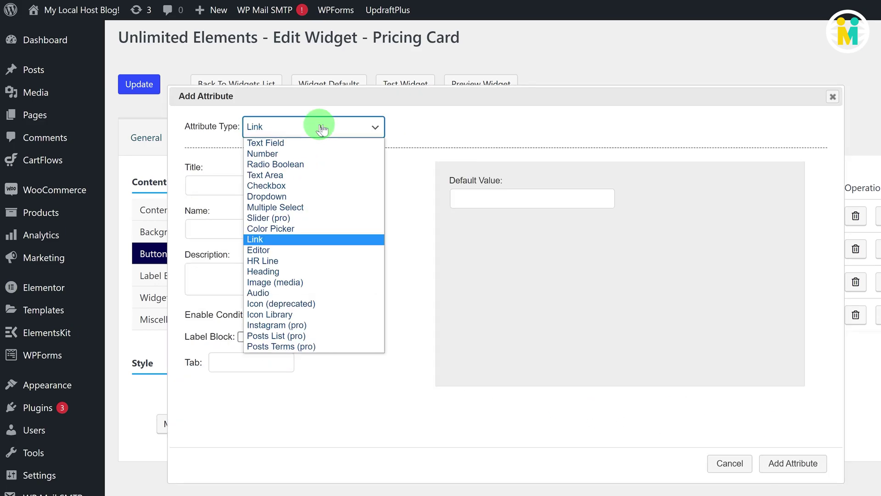
pyautogui.click(305, 228)
pyautogui.click(252, 187)
pyautogui.write('Button Text Color')
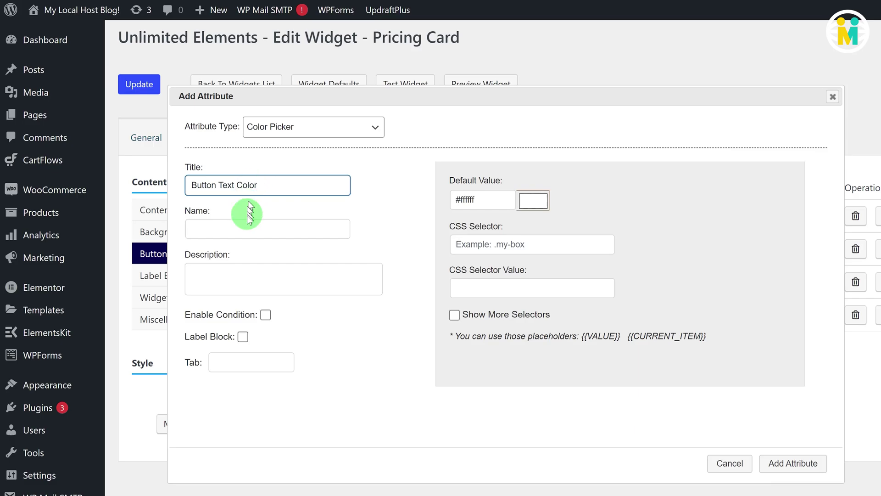
pyautogui.click(192, 228)
pyautogui.write('button_text_color')
pyautogui.click(333, 228)
pyautogui.click(452, 198)
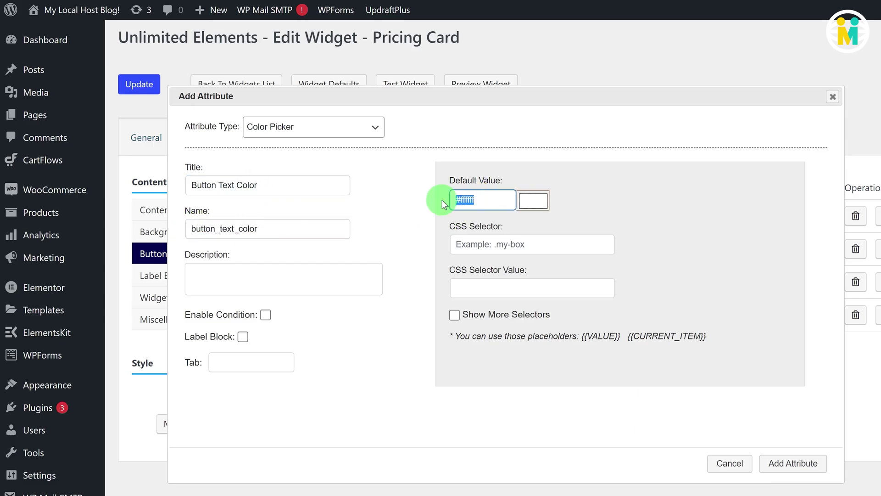
pyautogui.click(478, 245)
pyautogui.click(483, 289)
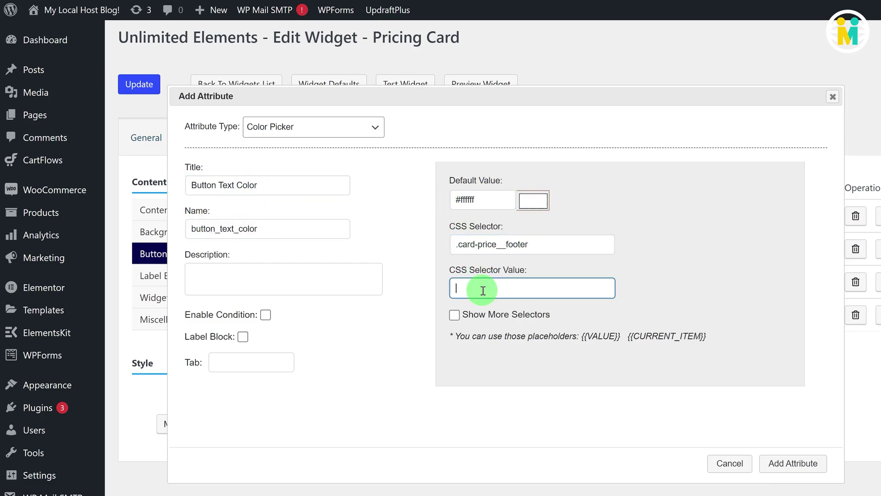
pyautogui.click(781, 463)
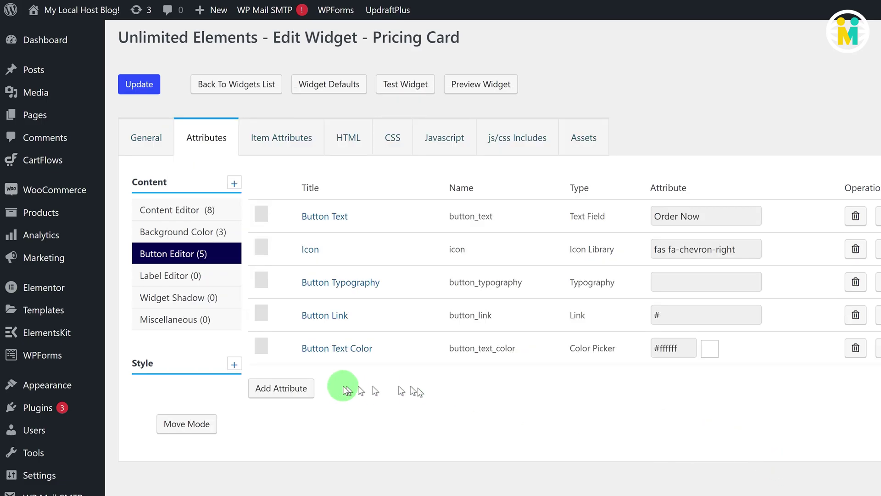
# In the Label Editor section, start a Dropdown attribute titled "Label Display" and named label_display
pyautogui.click(183, 276)
pyautogui.click(279, 228)
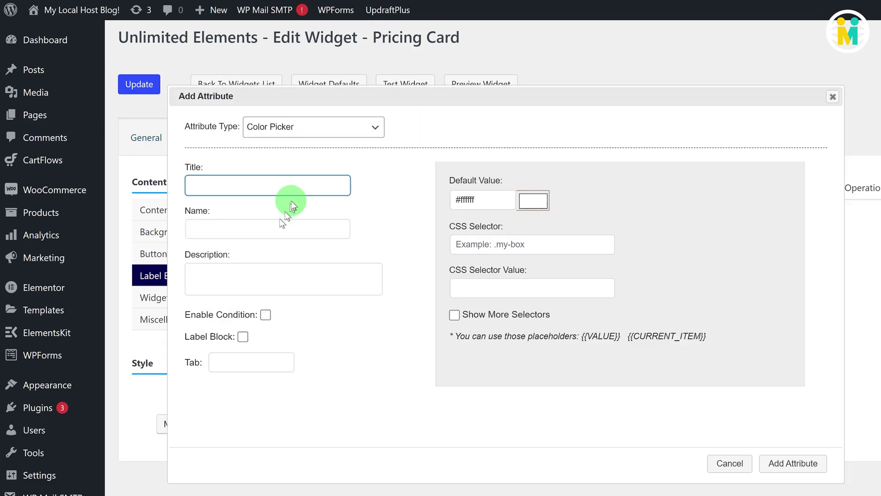
pyautogui.click(325, 129)
pyautogui.click(266, 196)
pyautogui.click(244, 185)
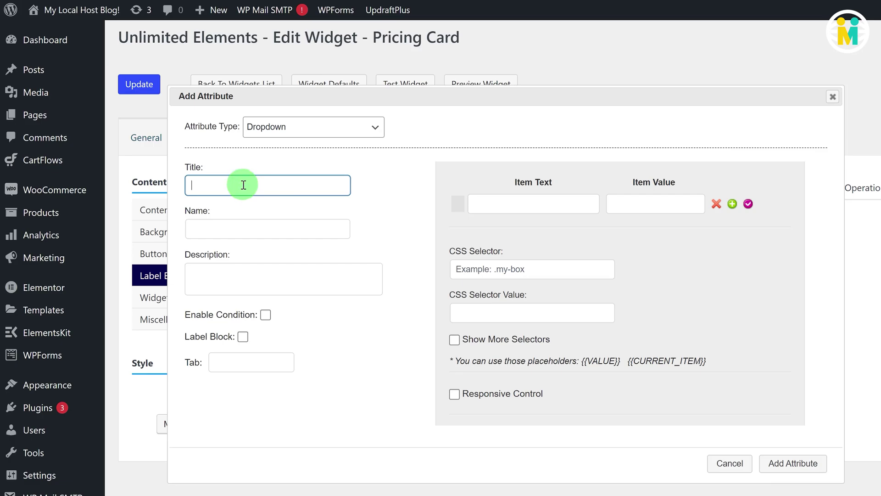
pyautogui.write('Label Display')
pyautogui.click(220, 229)
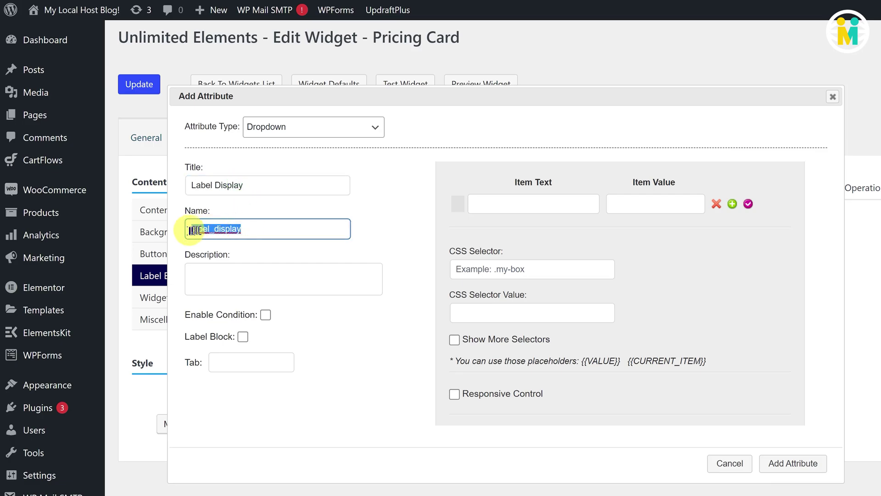
# Give the Label Display dropdown two items: Show with value block, and Hide with value none
pyautogui.click(503, 205)
pyautogui.write('Show')
pyautogui.click(656, 203)
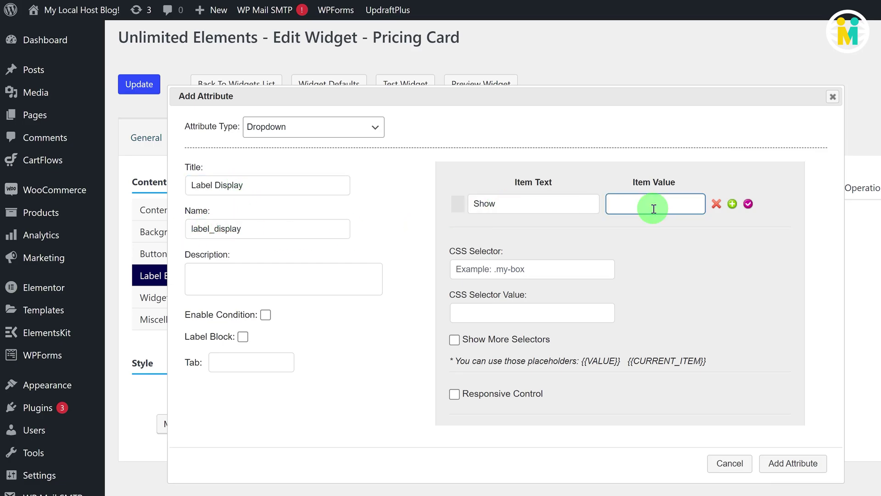
pyautogui.write('block')
pyautogui.click(732, 204)
pyautogui.write('Hide')
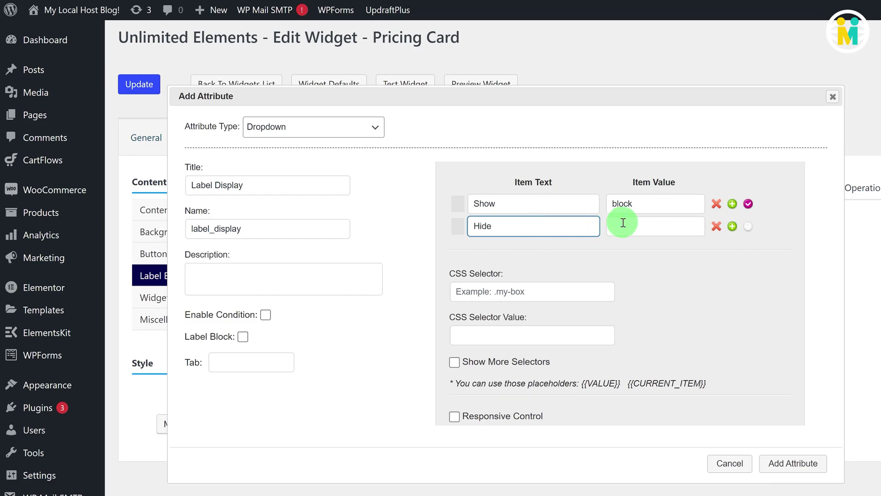
pyautogui.click(622, 222)
pyautogui.write('none')
# Set the dropdown's CSS selector to .card-price__label with selector value "display: {{VALUE}};" and add the attribute
pyautogui.click(507, 293)
pyautogui.write('.card-price__label')
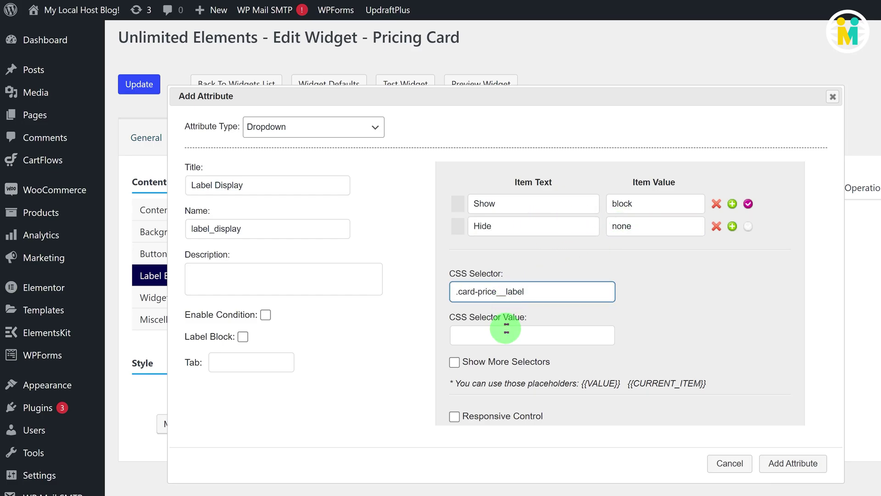
pyautogui.click(509, 334)
pyautogui.write('display: {{VALUE}};')
pyautogui.click(786, 463)
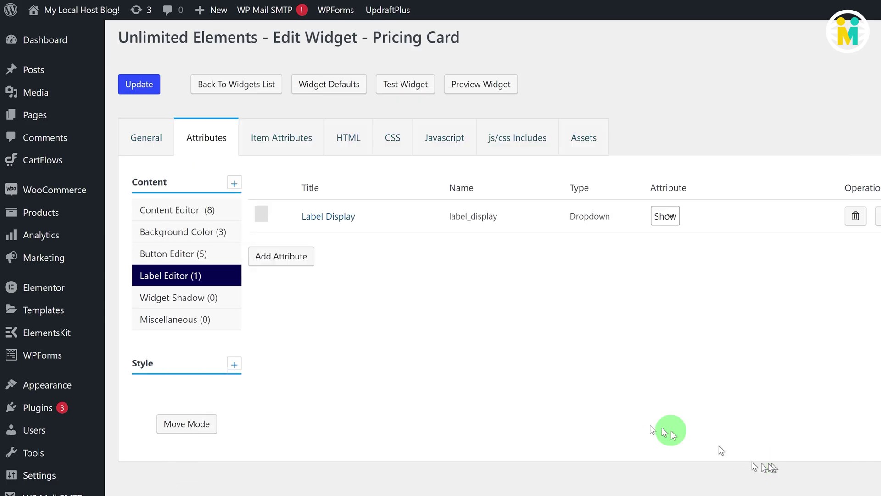
# Start a Color Picker attribute in the Label Editor section titled "Label BG Color" and named label_bg_color
pyautogui.click(282, 257)
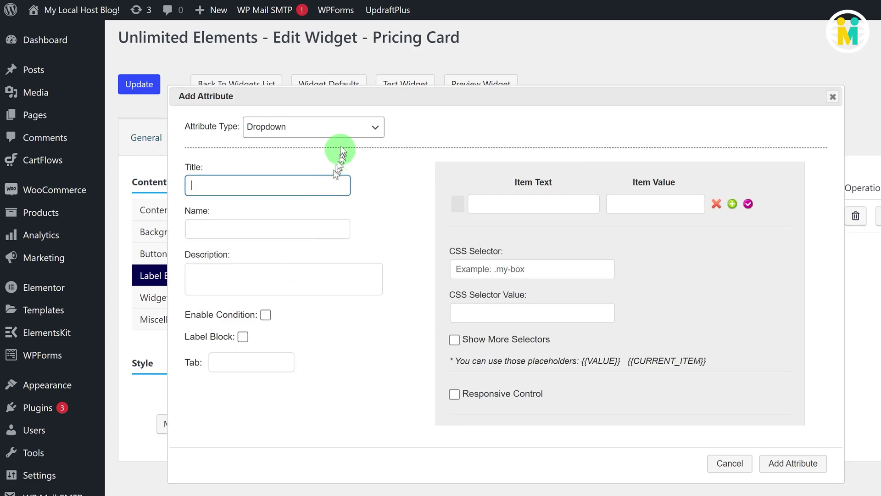
pyautogui.click(345, 127)
pyautogui.click(285, 231)
pyautogui.click(272, 186)
pyautogui.write('Label BG Colo')
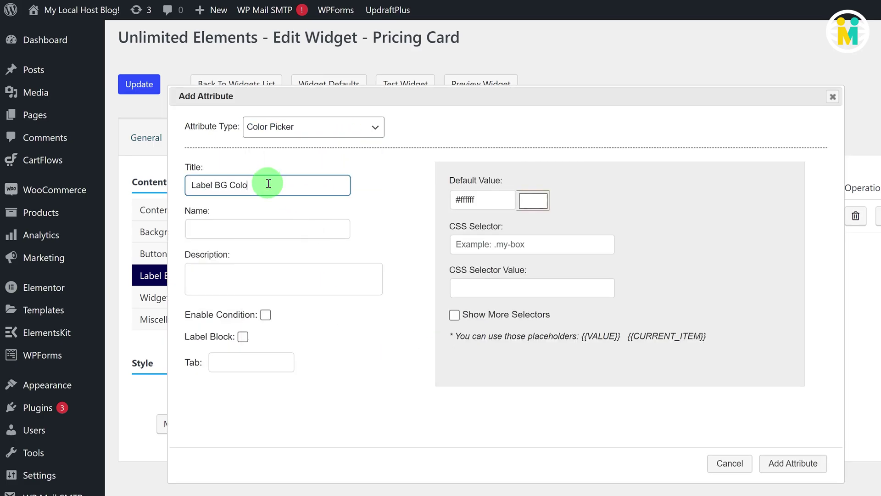
pyautogui.write('r')
pyautogui.click(256, 228)
pyautogui.doubleClick(203, 228)
pyautogui.click(202, 228)
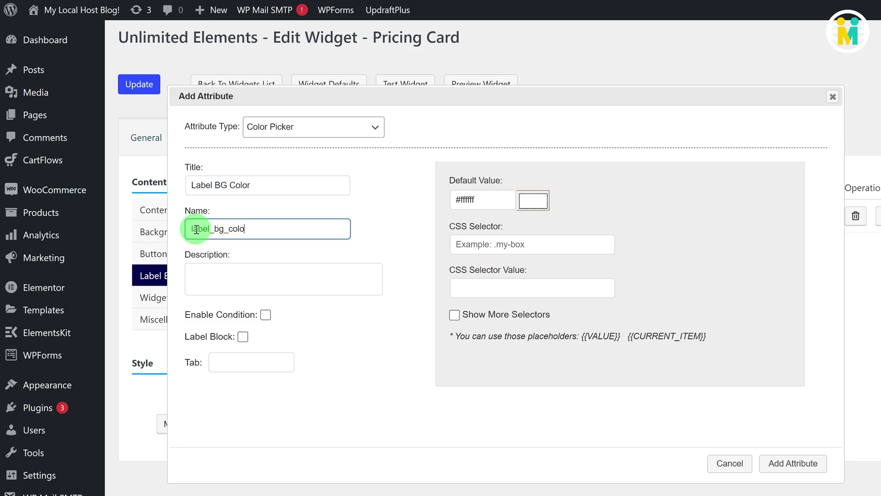
# Set the label color's default to #d9272d, CSS selector to .card-price__label and selector value to "background-color: {{VALUE}};", and add the attribute
pyautogui.tripleClick(486, 200)
pyautogui.write('#d9272d')
pyautogui.write('.card-price__label')
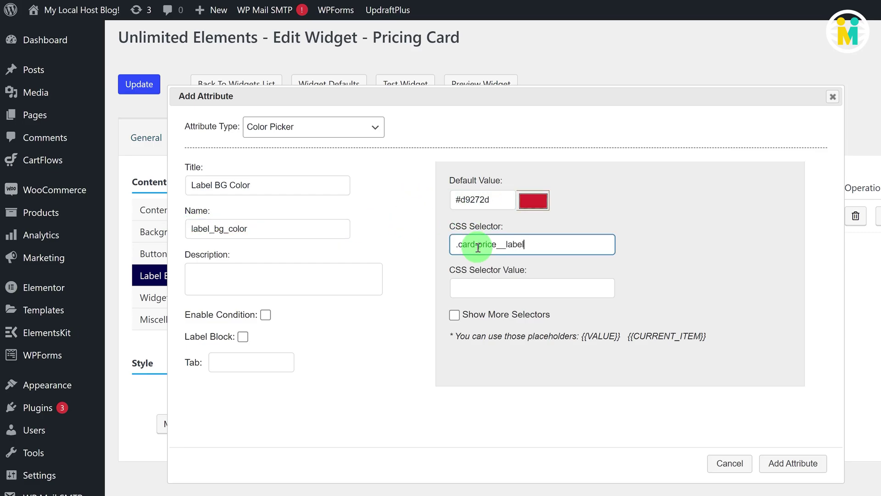
pyautogui.click(483, 285)
pyautogui.write('background-color: {{VALUE}};')
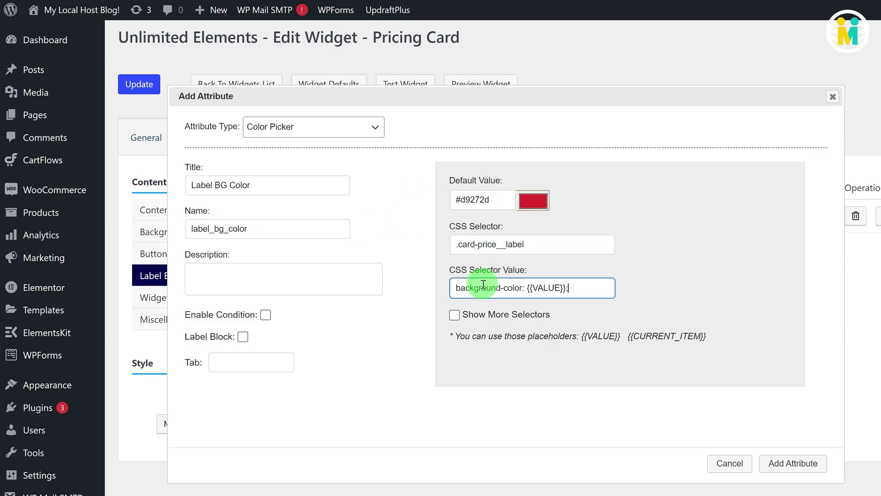
pyautogui.click(786, 463)
# In the Widget Shadow section, add a Box Shadow attribute titled "Widget Shadow", named widget_shadow, with CSS selector .card-price
pyautogui.click(207, 297)
pyautogui.click(276, 227)
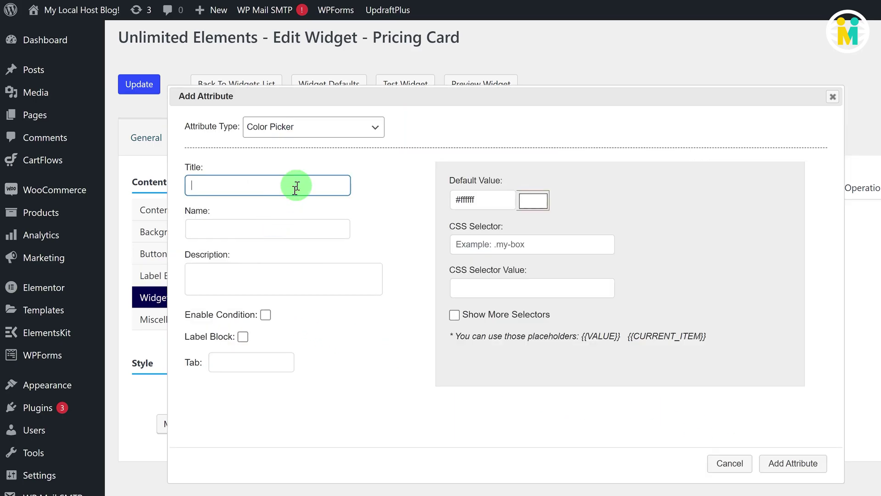
pyautogui.click(339, 131)
pyautogui.scroll(-4, 324, 258)
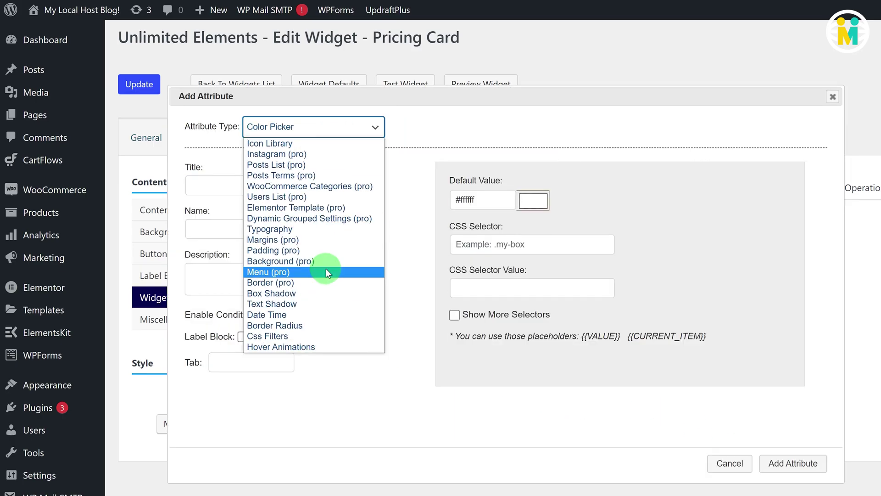
pyautogui.click(299, 294)
pyautogui.click(271, 185)
pyautogui.write('Widget Shadow')
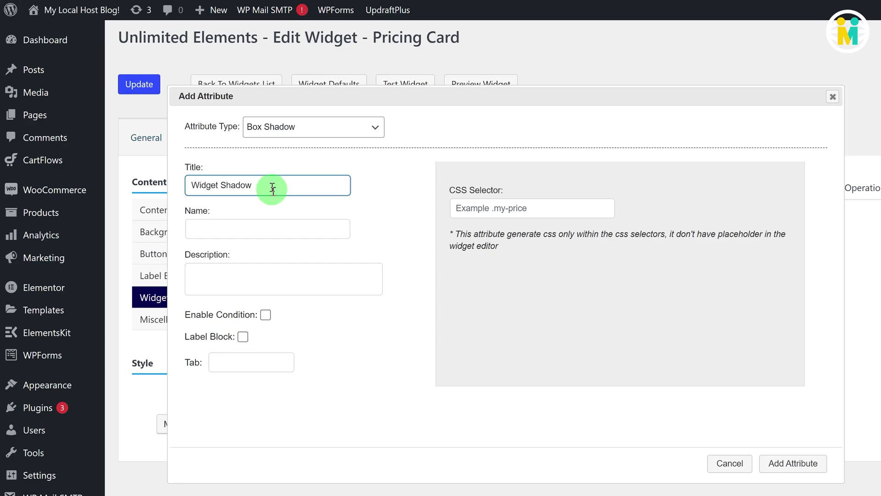
pyautogui.doubleClick(191, 228)
pyautogui.write('widget_shadow')
pyautogui.click(529, 216)
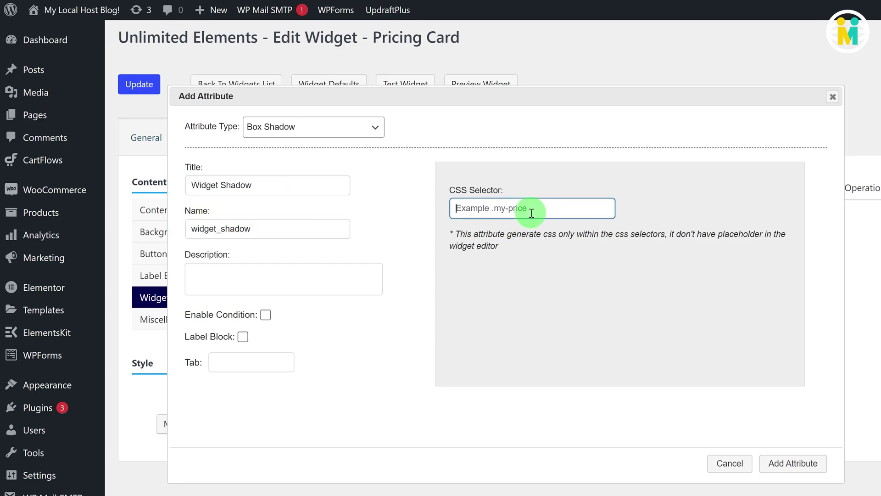
pyautogui.write('.card-price')
pyautogui.click(789, 463)
# In the Miscellaneous section, start a Color Picker attribute titled "Features Hover BG Color" and named features_hover_bg_color
pyautogui.click(186, 321)
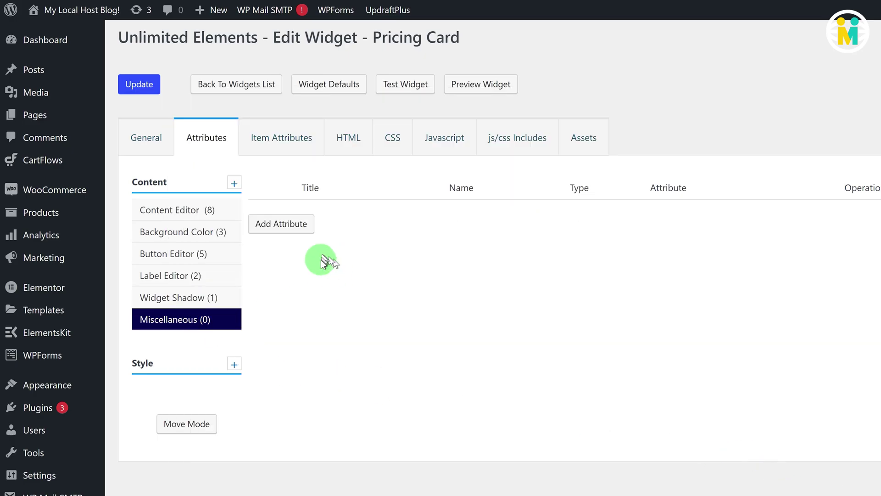
pyautogui.click(276, 223)
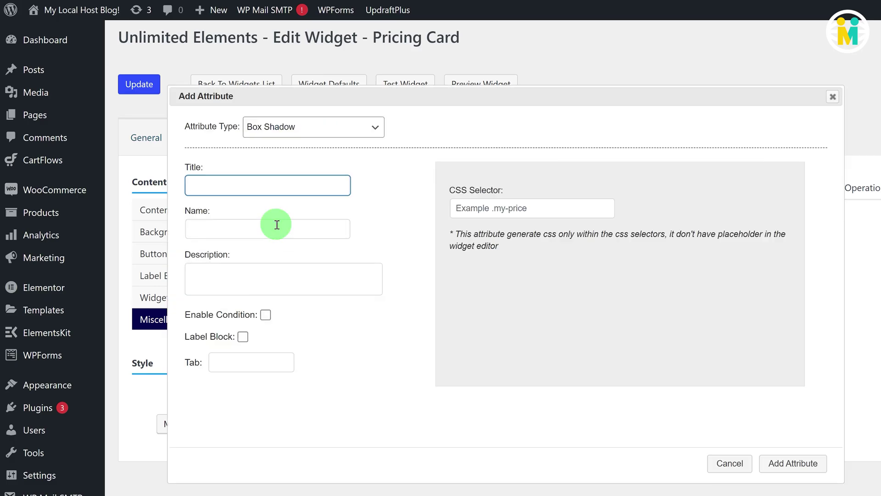
pyautogui.click(306, 130)
pyautogui.click(276, 228)
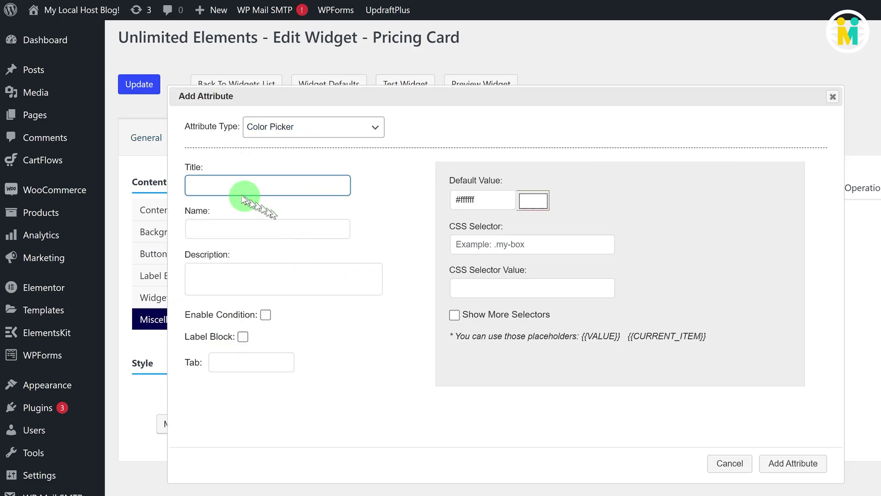
pyautogui.click(230, 188)
pyautogui.write('Features Hover BG Color')
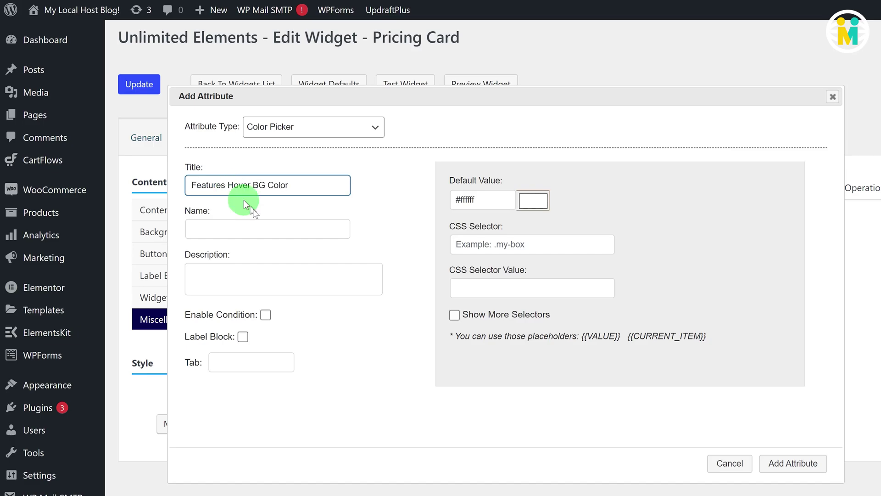
pyautogui.press('Tab')
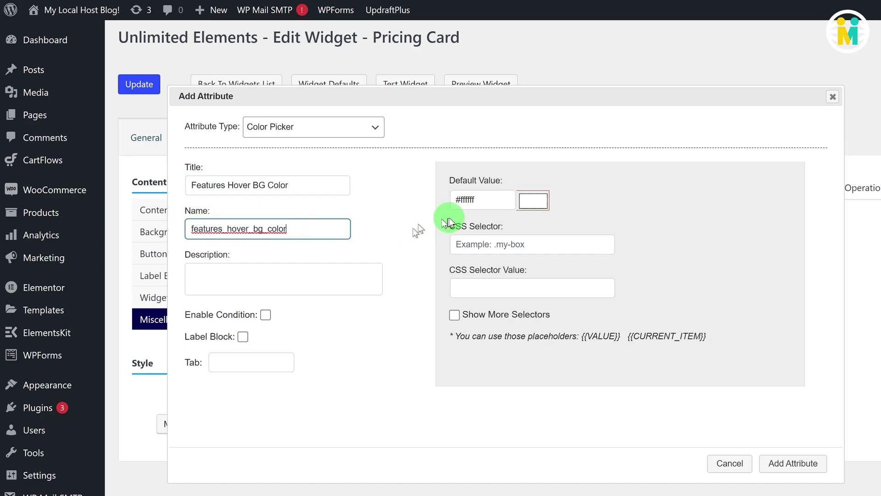
# Set the hover color's default to #eeeeee, CSS selector to ".card-price__toggle li:hover" and selector value to "background-color: {{VALUE}};", and add the attribute
pyautogui.moveTo(486, 200); pyautogui.dragTo(442, 202)
pyautogui.write('#eeeeee')
pyautogui.click(468, 244)
pyautogui.write('.card-price__toggle li:hover')
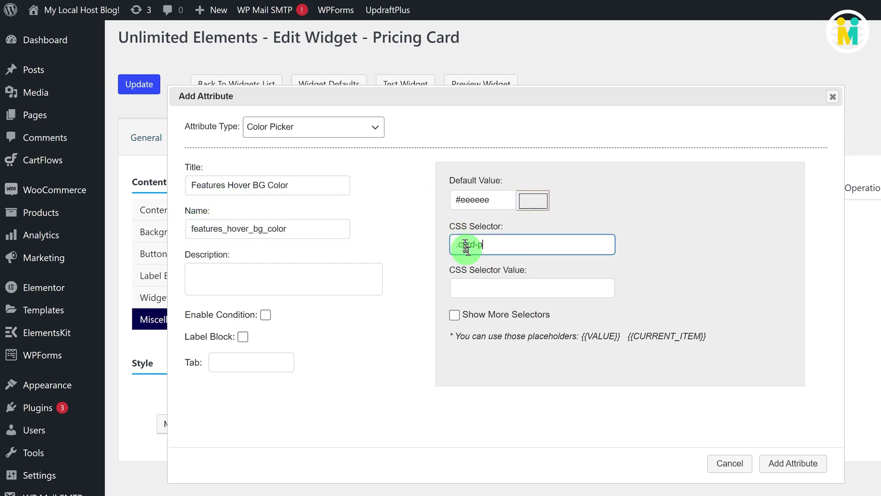
pyautogui.click(487, 289)
pyautogui.write('background-color: {{VALUE}};')
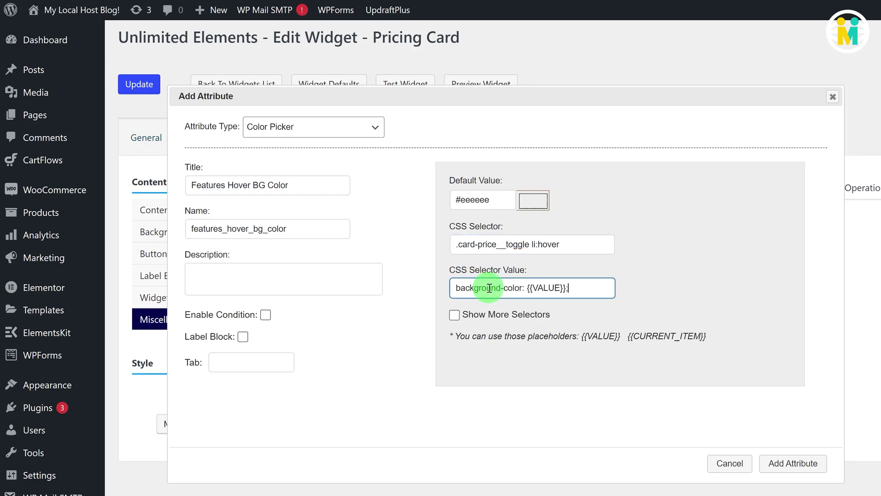
pyautogui.click(793, 463)
# Add a Color Picker attribute titled "Front Toggle Icon Color", named front_toggle_icon_color, default #ffffff, CSS selector .card-price__toggle-icon-front, selector value "color : {{VALUE}};"
pyautogui.click(299, 262)
pyautogui.click(271, 183)
pyautogui.write('Front Toggle Icon Color')
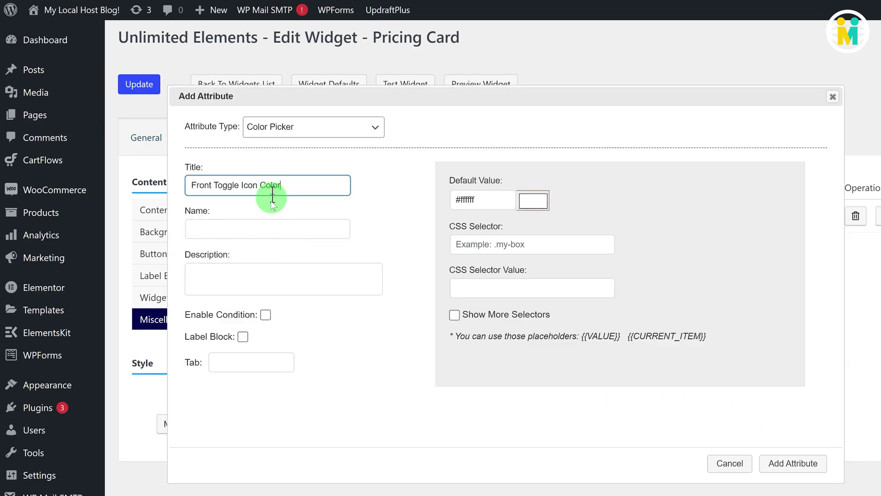
pyautogui.moveTo(281, 228); pyautogui.dragTo(182, 230)
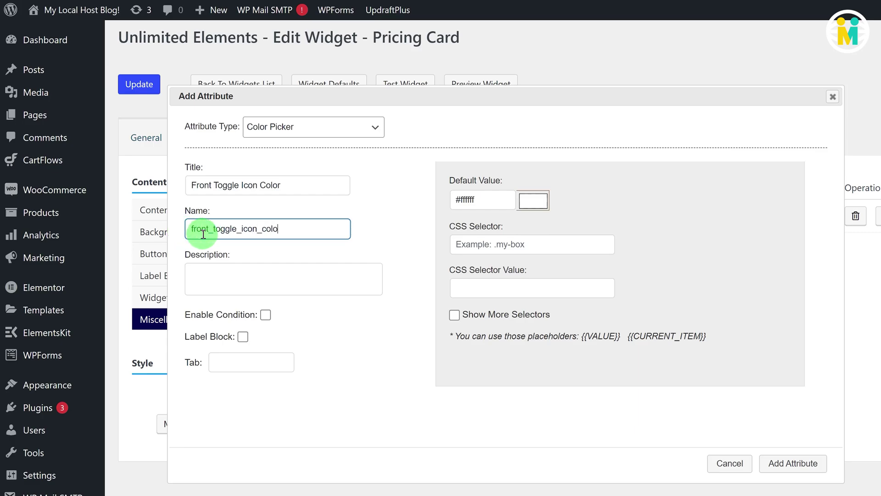
pyautogui.moveTo(481, 201); pyautogui.dragTo(448, 206)
pyautogui.click(480, 242)
pyautogui.write('.card-price__toggle-icon-front')
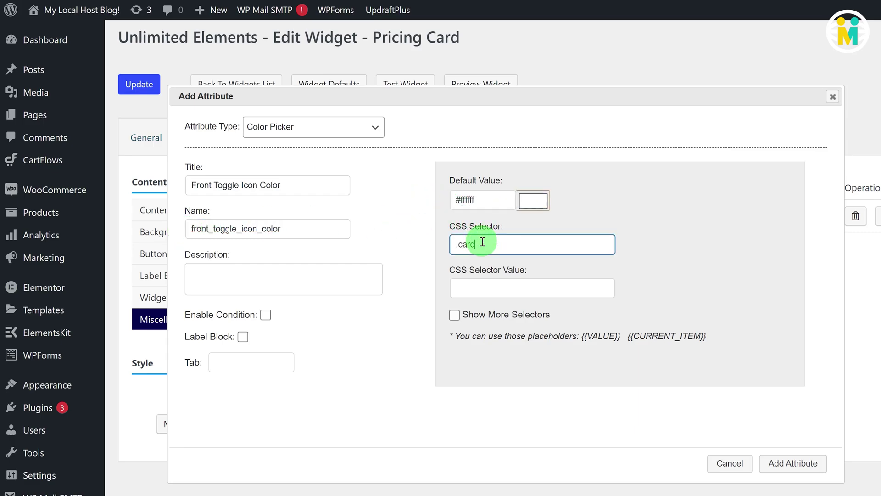
pyautogui.click(486, 286)
pyautogui.write('color: {{VALUE}};')
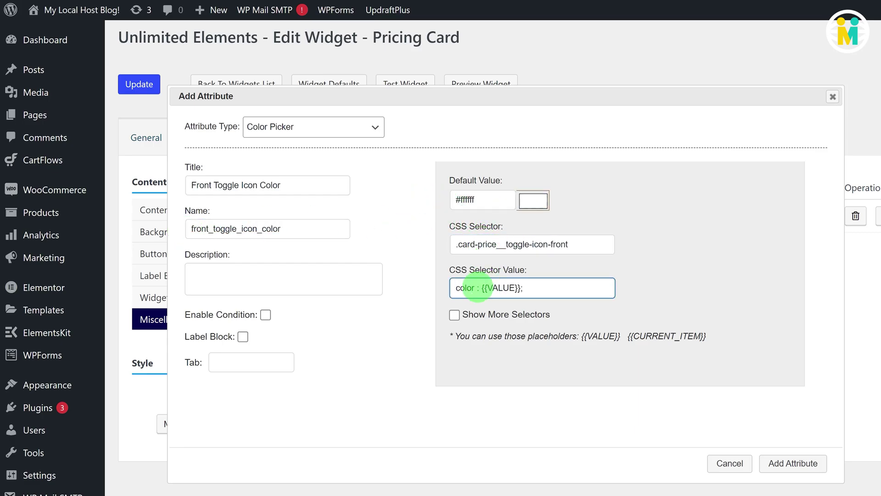
pyautogui.click(793, 464)
# Start another Color Picker attribute in the Miscellaneous section titled "Back Toggle Icon Color" and named back_toggle_icon_color
pyautogui.click(280, 290)
pyautogui.click(280, 184)
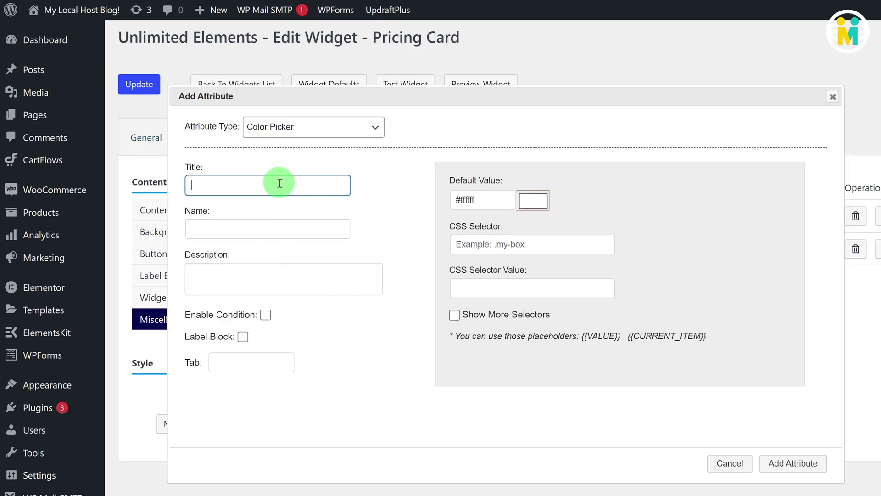
pyautogui.write('Back Toggle Icon Color')
pyautogui.click(285, 229)
pyautogui.moveTo(285, 228); pyautogui.dragTo(244, 228)
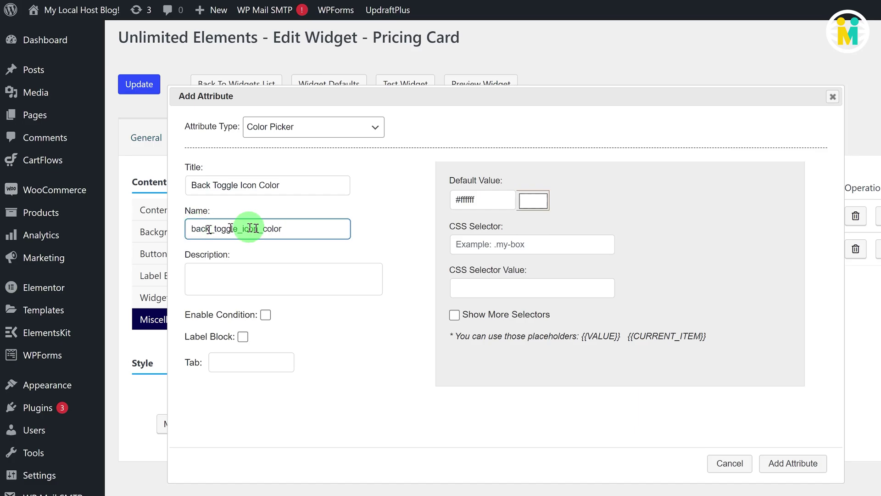
# Set the back toggle icon color's default to #d9272d, CSS selector to ".card-price__toggle-icon-back" and selector value to "color : {{VALUE}};", and add the attribute
pyautogui.click(453, 198)
pyautogui.write('#d9272d')
pyautogui.click(469, 243)
pyautogui.write('.card-price__toggle-icon-back')
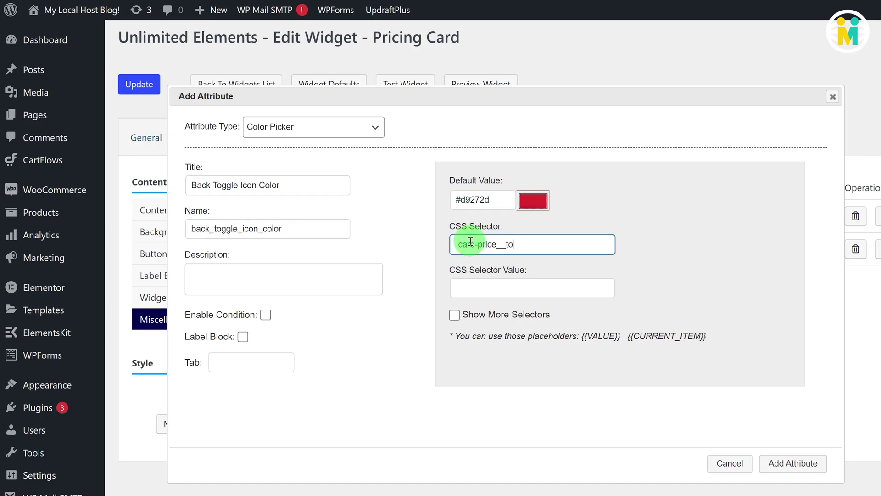
pyautogui.click(480, 287)
pyautogui.write('color: {{VALUE}};')
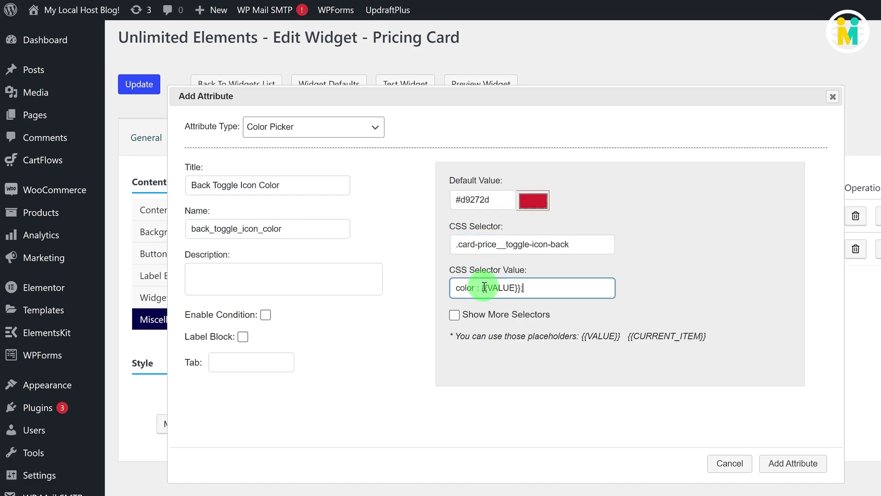
pyautogui.click(791, 463)
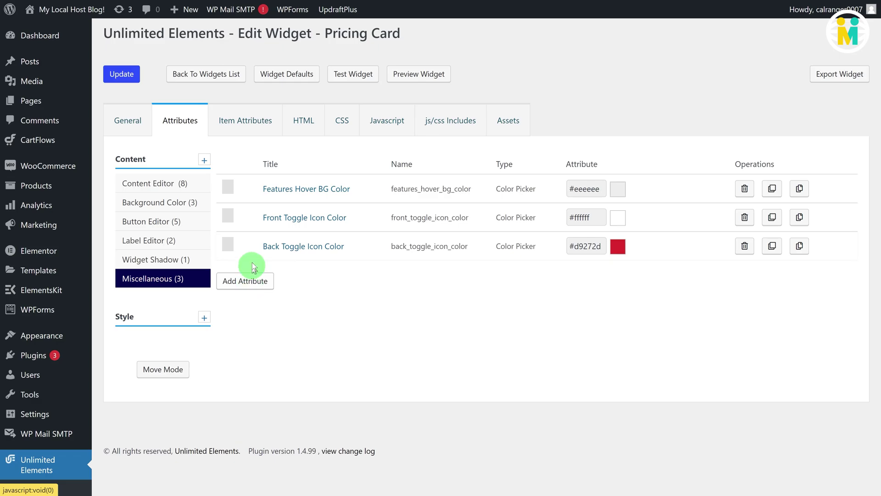
# Set the item attributes' section label to "Features" and save the widget
pyautogui.click(245, 120)
pyautogui.click(332, 164)
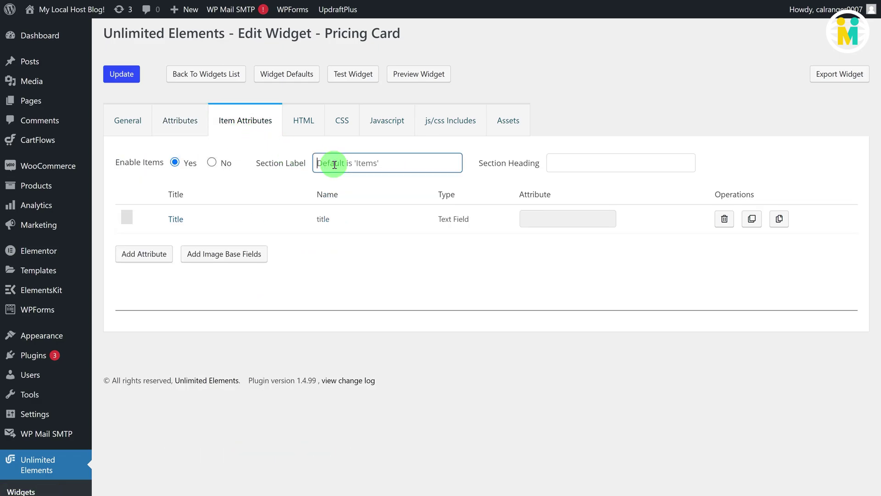
pyautogui.write('Features')
pyautogui.click(126, 77)
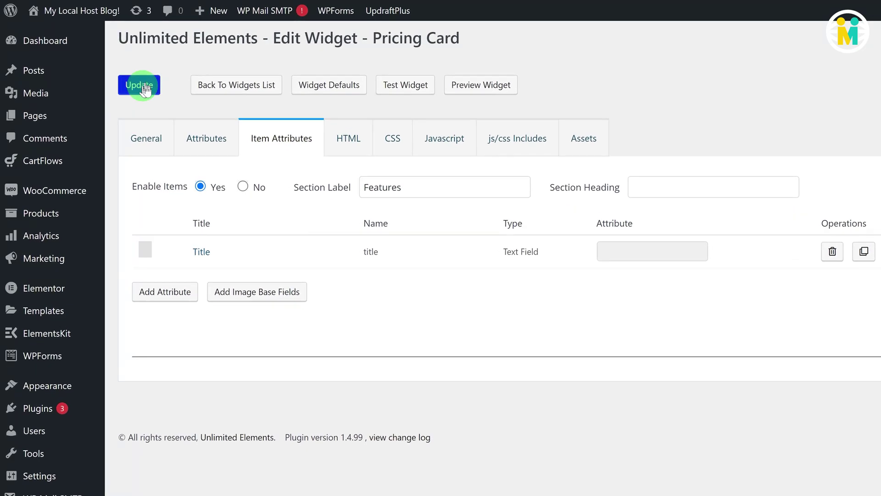
# In the Pricing Card's widget defaults, add a feature item titled "Downloads up to 6MBPS"
pyautogui.click(315, 86)
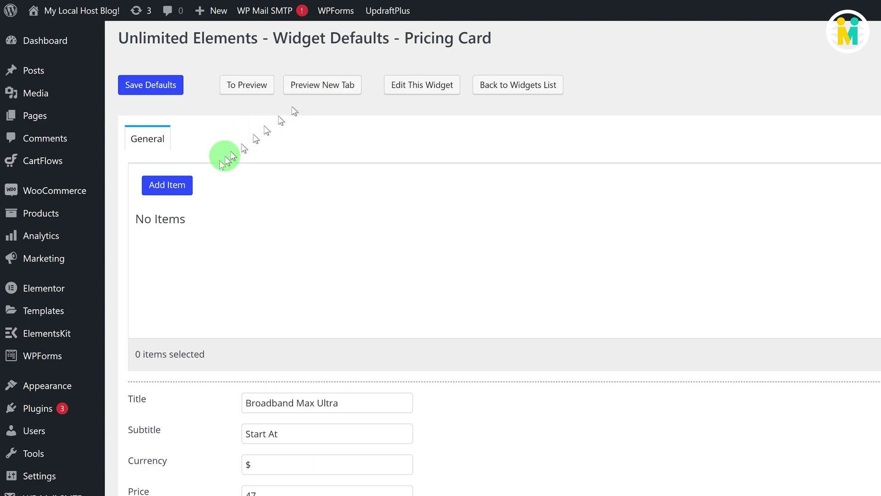
pyautogui.click(167, 189)
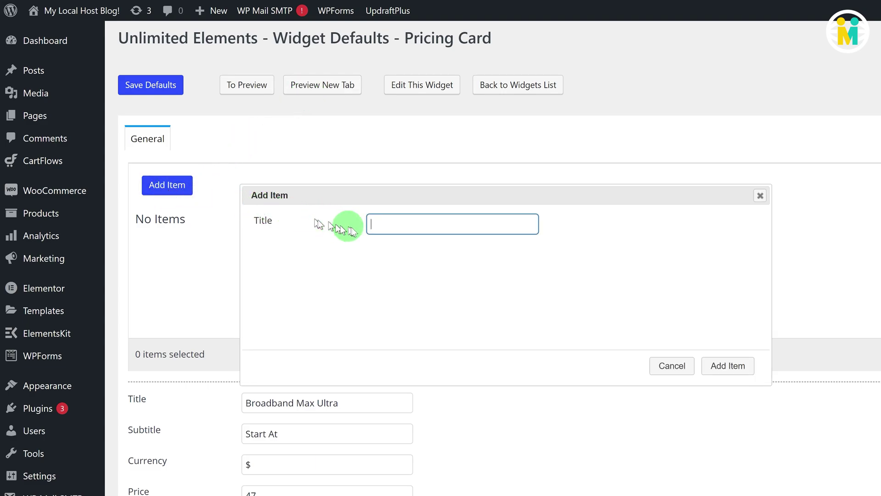
pyautogui.click(374, 228)
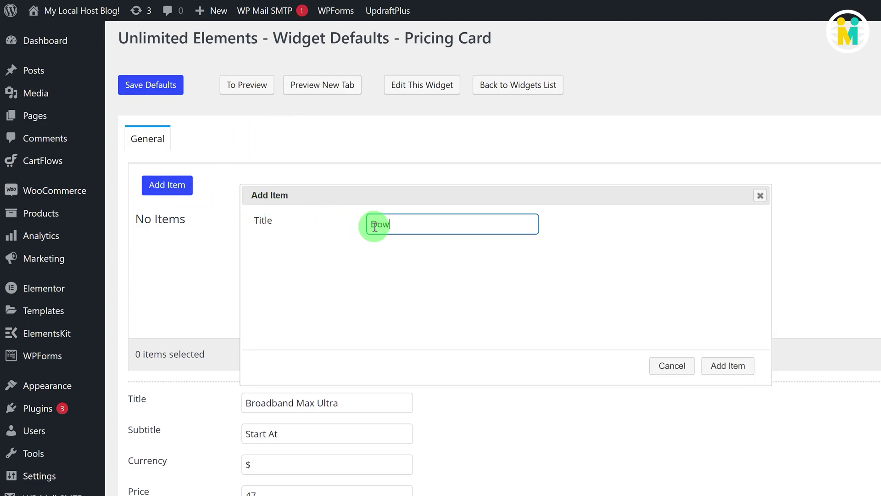
pyautogui.write('Downloads up to 6MBPS')
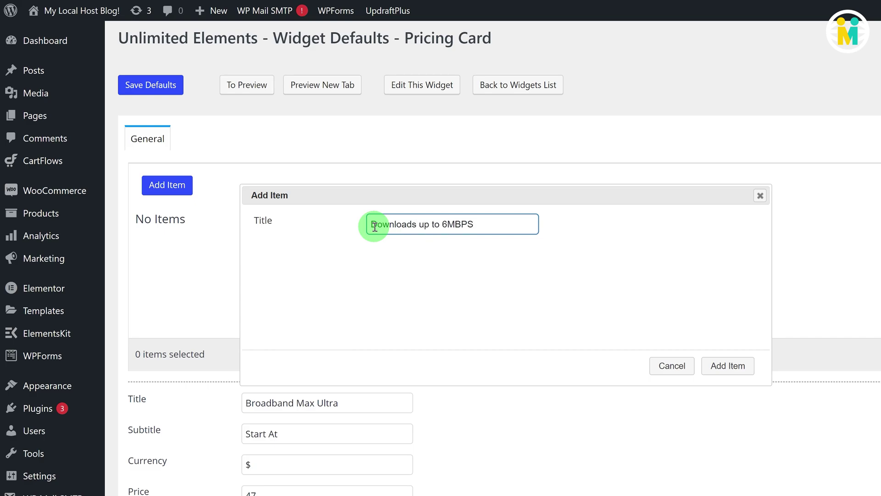
pyautogui.click(731, 367)
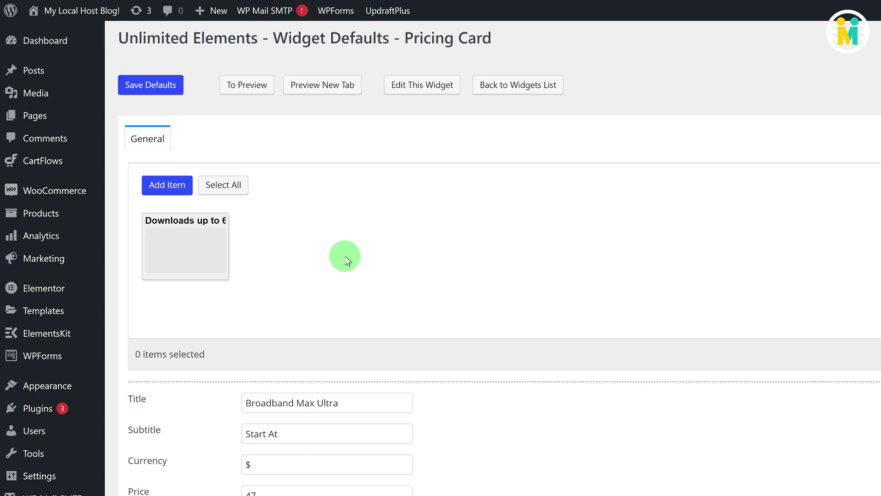
# Add two more default feature items titled "Free Wi-Fi Router" and "2 Year Price Lock"
pyautogui.click(167, 186)
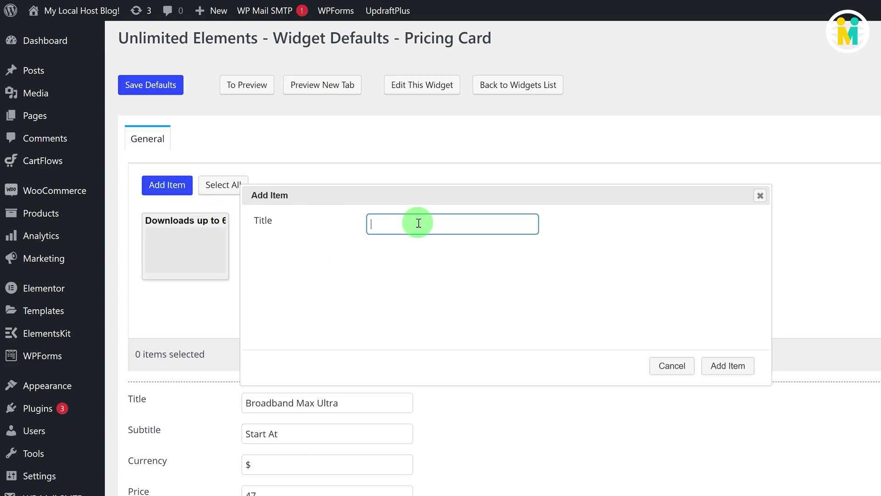
pyautogui.write('Free Wi-Fi Router')
pyautogui.click(719, 363)
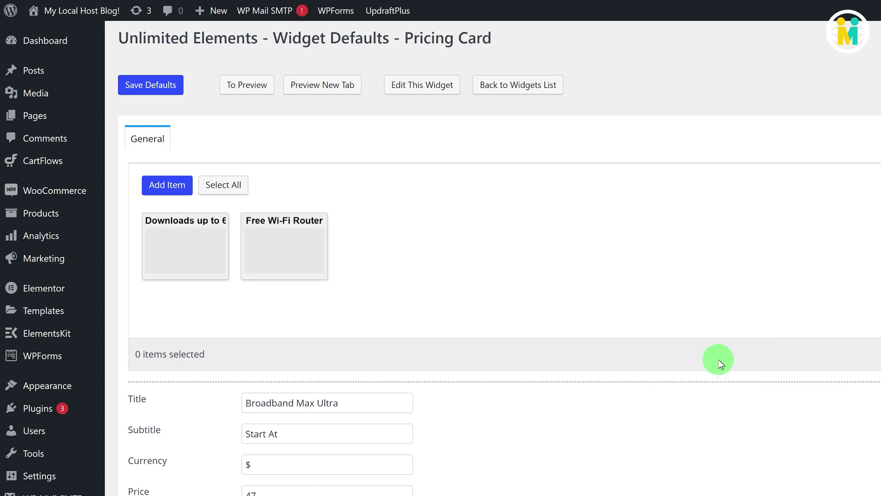
pyautogui.click(167, 186)
pyautogui.write('2 Year Price Lock')
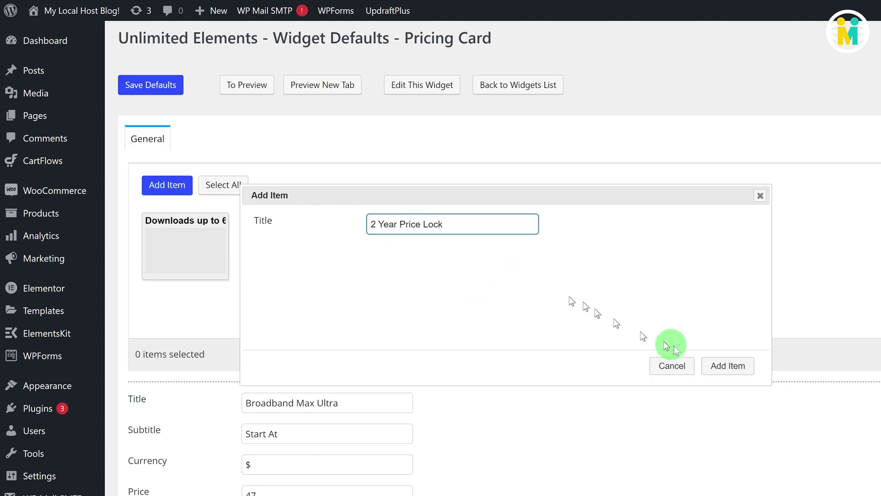
pyautogui.click(728, 365)
# Add the default feature items "Full-Featured Phone" and "24/7 Customer Support", and save the widget defaults
pyautogui.click(167, 185)
pyautogui.write('Full-Fea')
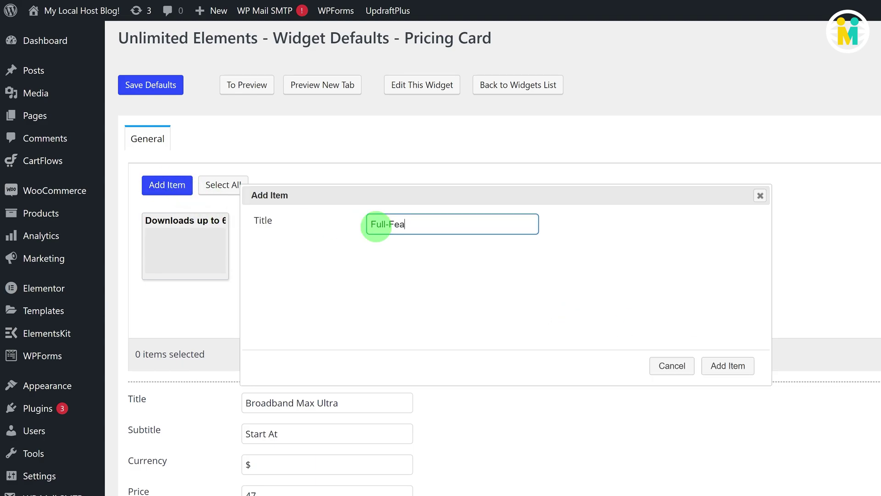
pyautogui.write('tured Phone')
pyautogui.click(754, 366)
pyautogui.click(167, 185)
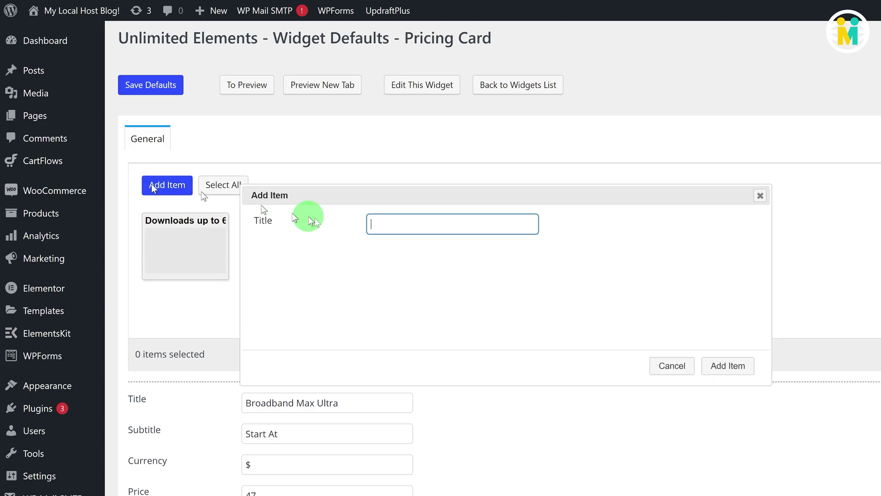
pyautogui.write('24/7 Customer Support')
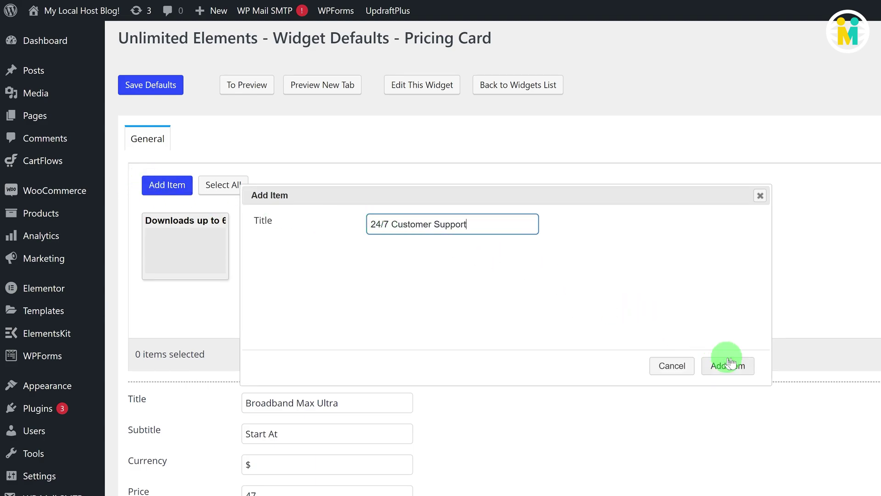
pyautogui.click(730, 363)
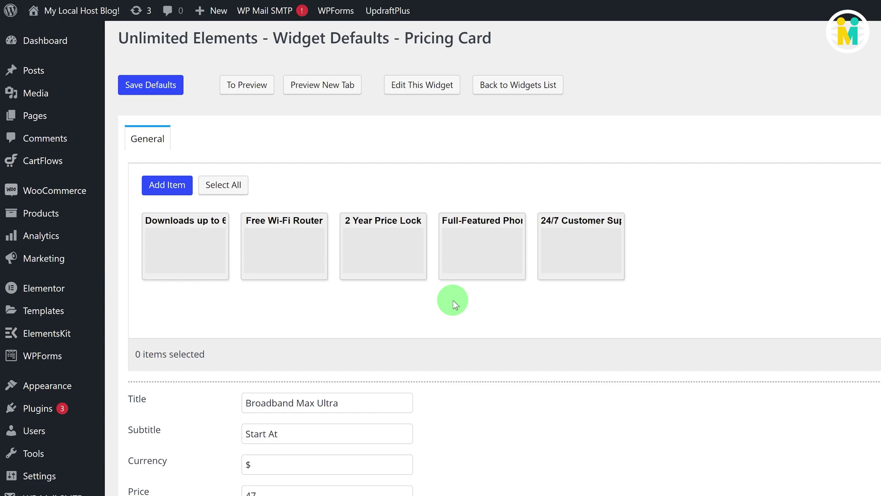
pyautogui.click(148, 85)
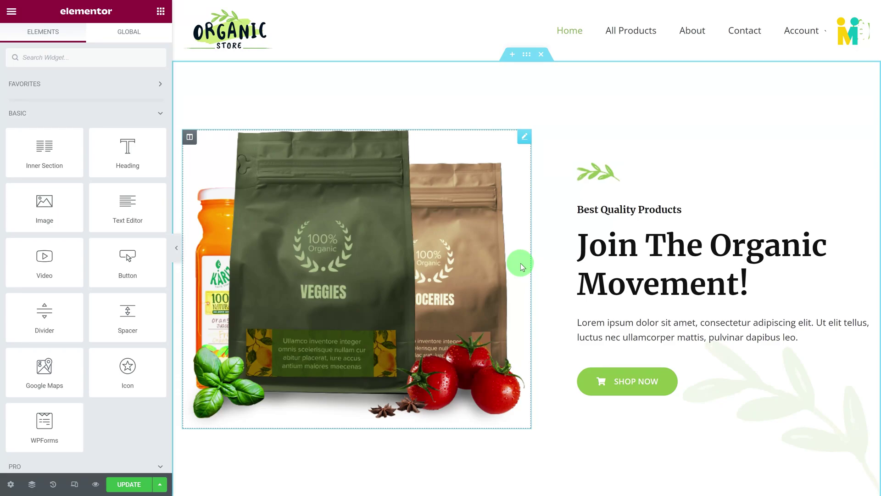
# In the Elementor page editor, find the Pricing Card widget and place it in the middle column below "Subscribe To Our Plan"
pyautogui.scroll(-6, 521, 263)
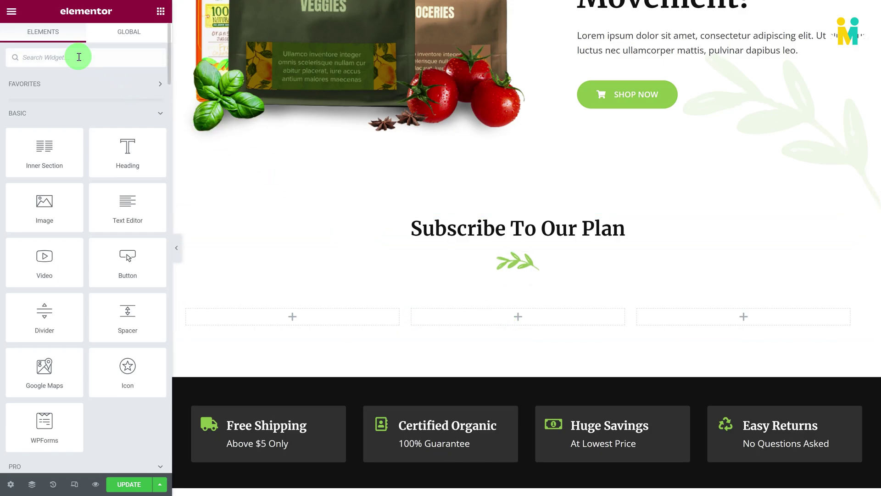
pyautogui.write('pric')
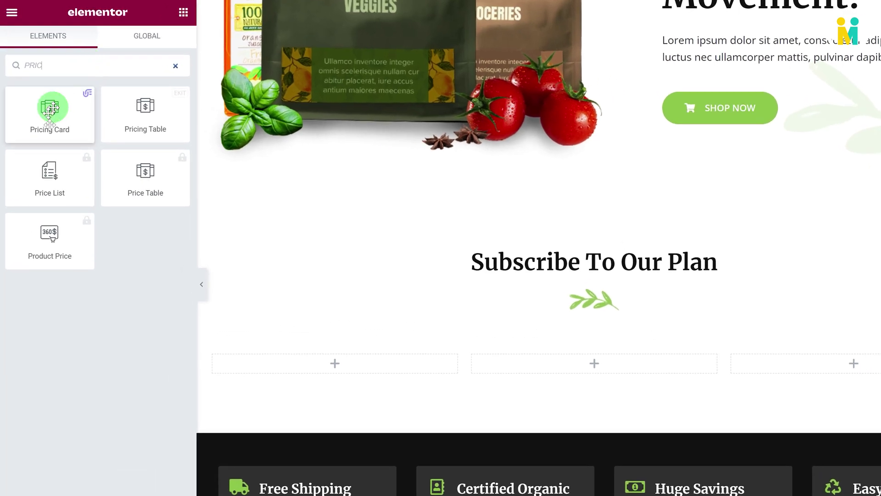
pyautogui.moveTo(43, 96); pyautogui.dragTo(55, 115)
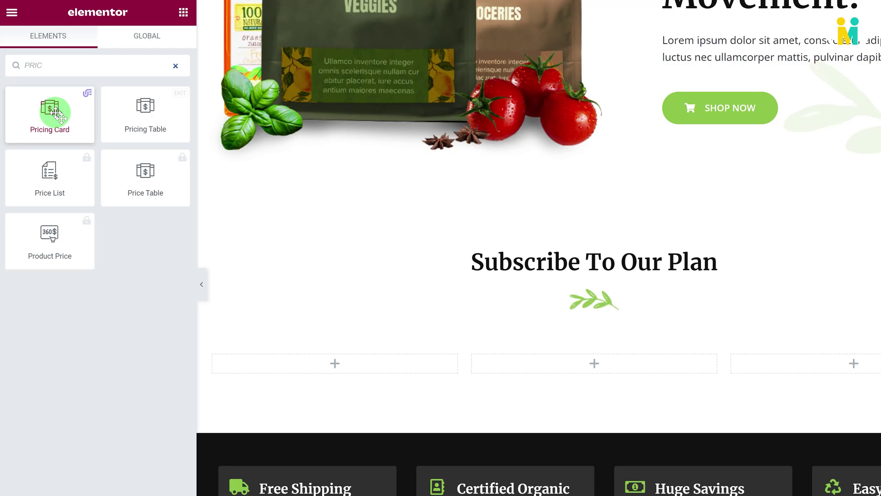
pyautogui.moveTo(56, 115); pyautogui.dragTo(541, 368)
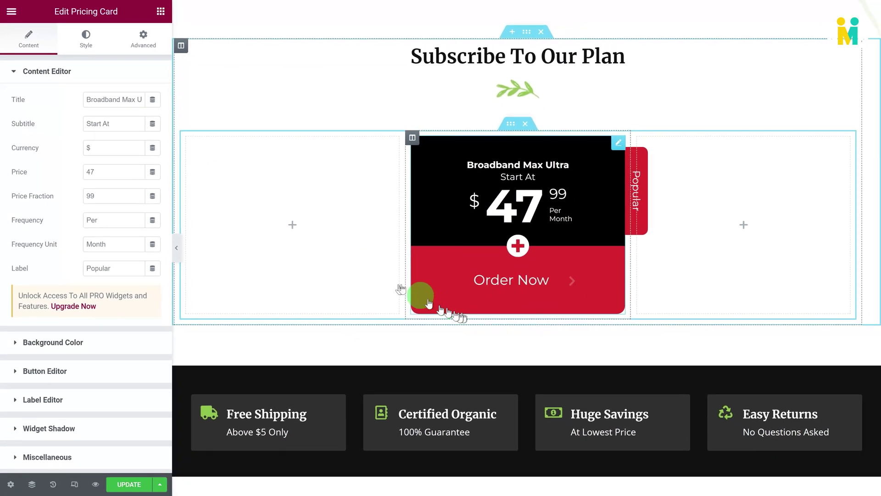
# In the Pricing Card's Content Editor settings, change the title to "Veggie Max Extra"
pyautogui.click(27, 72)
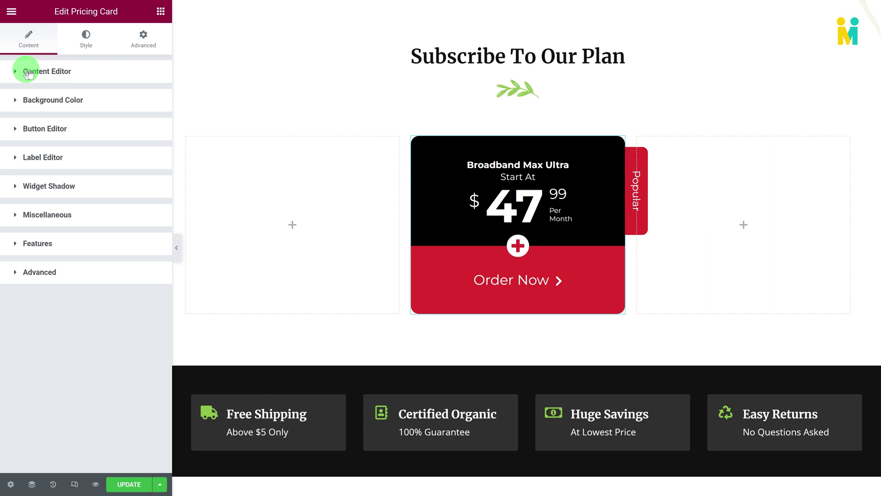
pyautogui.click(27, 72)
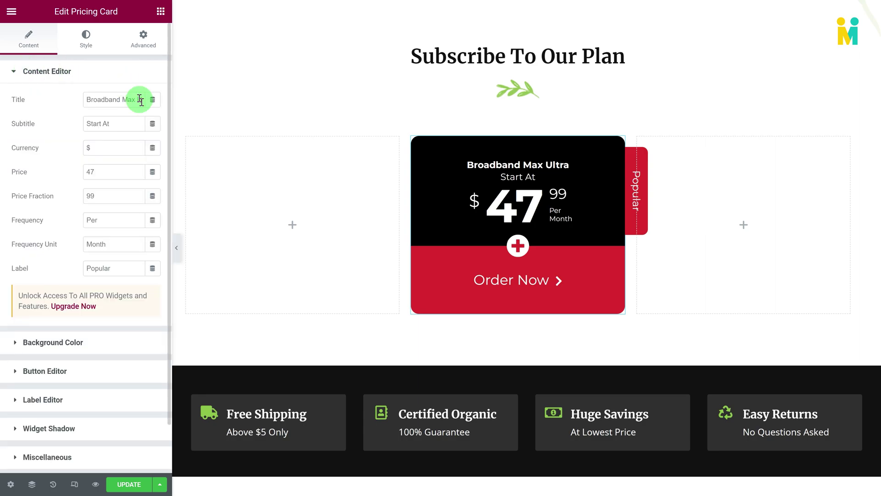
pyautogui.doubleClick(93, 103)
pyautogui.tripleClick(93, 102)
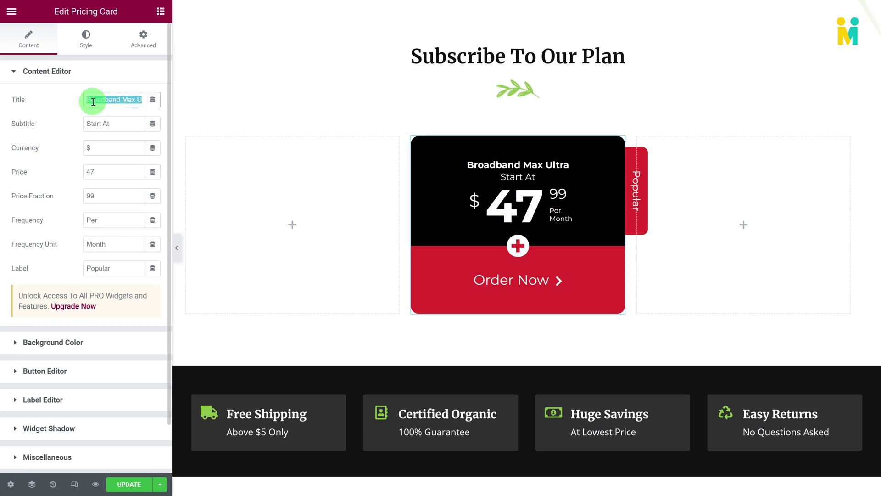
pyautogui.write('Velgie Max')
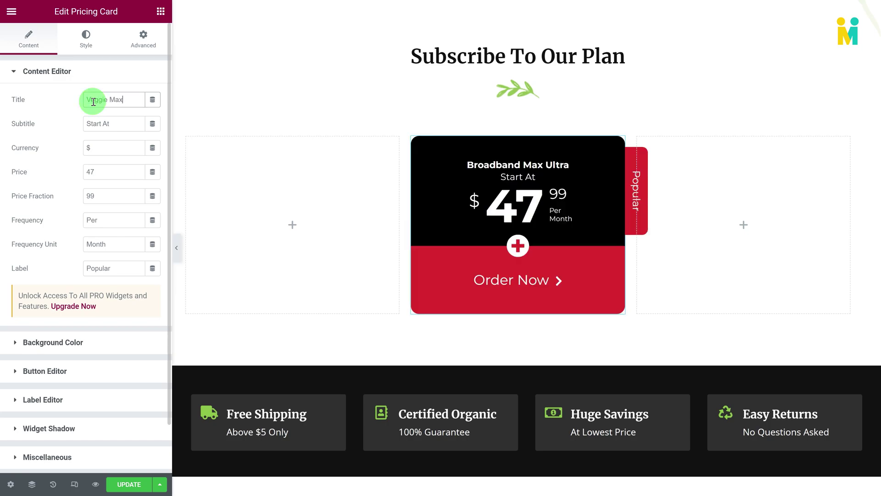
pyautogui.write(' Extra')
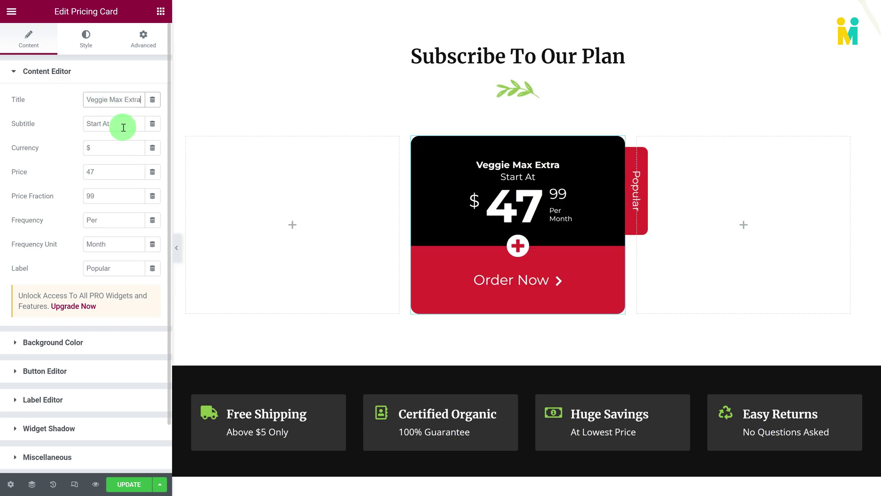
# Set the card's subtitle to "100% Organic" and its frequency unit to "Year"
pyautogui.tripleClick(121, 125)
pyautogui.write('100% Organic')
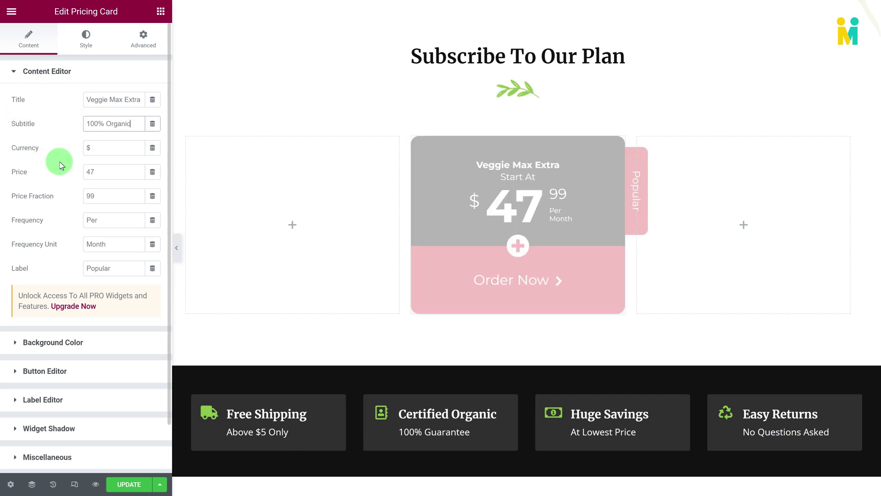
pyautogui.click(116, 244)
pyautogui.moveTo(116, 244); pyautogui.dragTo(73, 245)
pyautogui.write('Year')
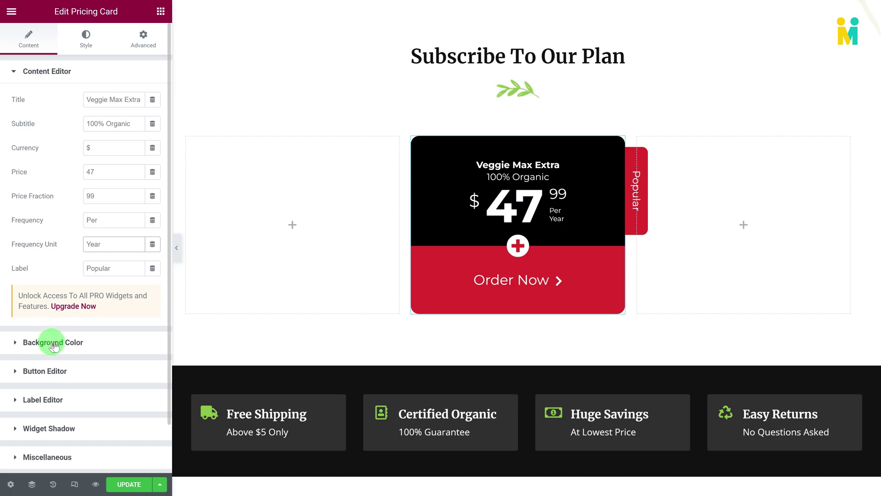
# Open the Pricing Card's Background Color settings
pyautogui.click(53, 342)
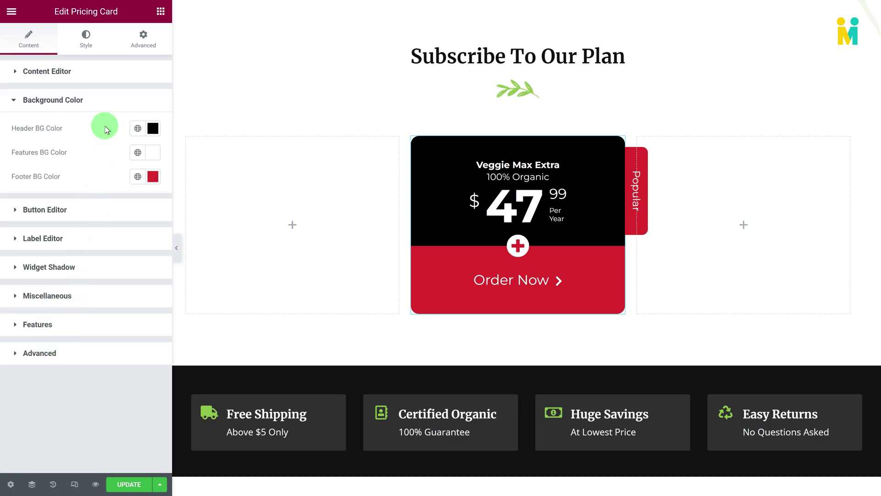